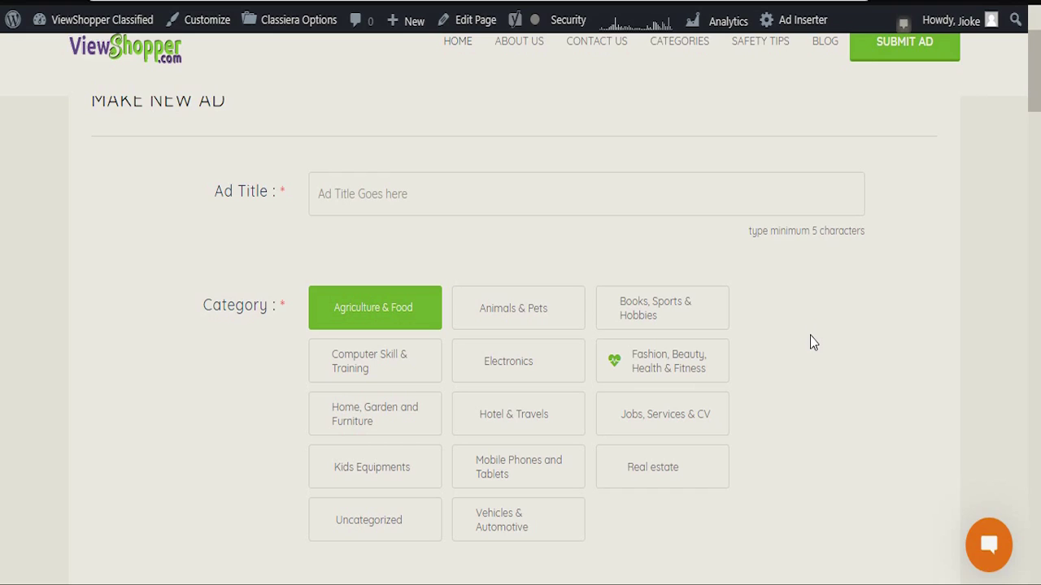
Step: Scroll to the top and reload the Make New Ad form from the header's SUBMIT AD button
scroll(908, 187, "up", 3)
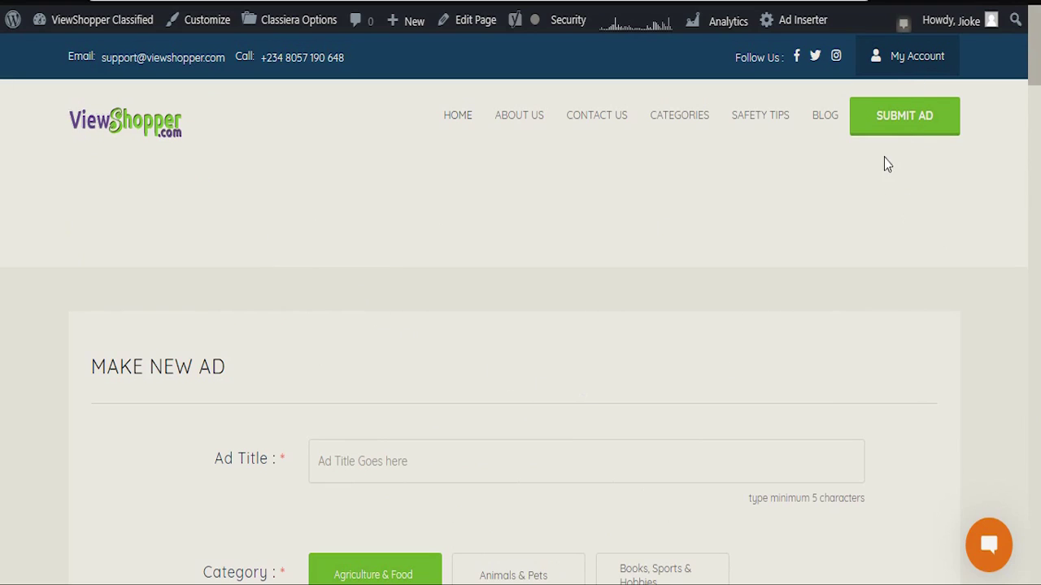
left_click(910, 124)
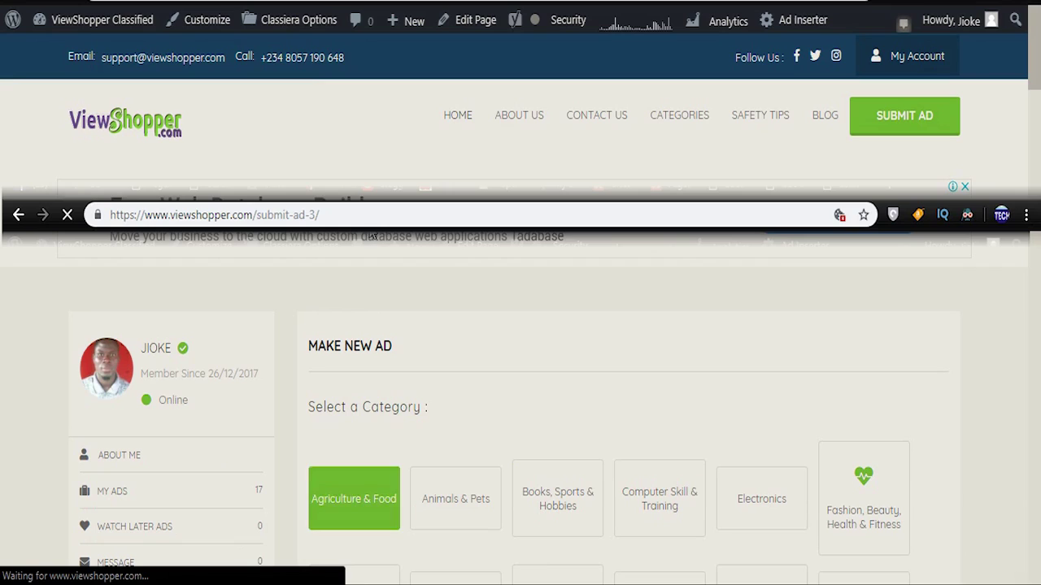
Step: Pick the Agriculture & Food category and inspect the submit-ad-3 slug and trailing # in the address
left_click_drag(336, 214, 113, 216)
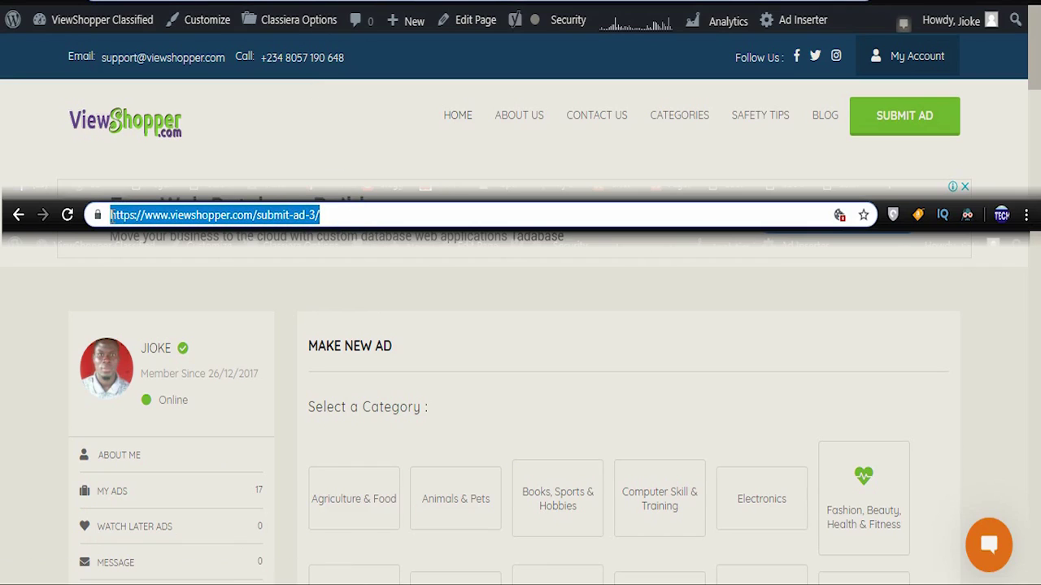
left_click(322, 214)
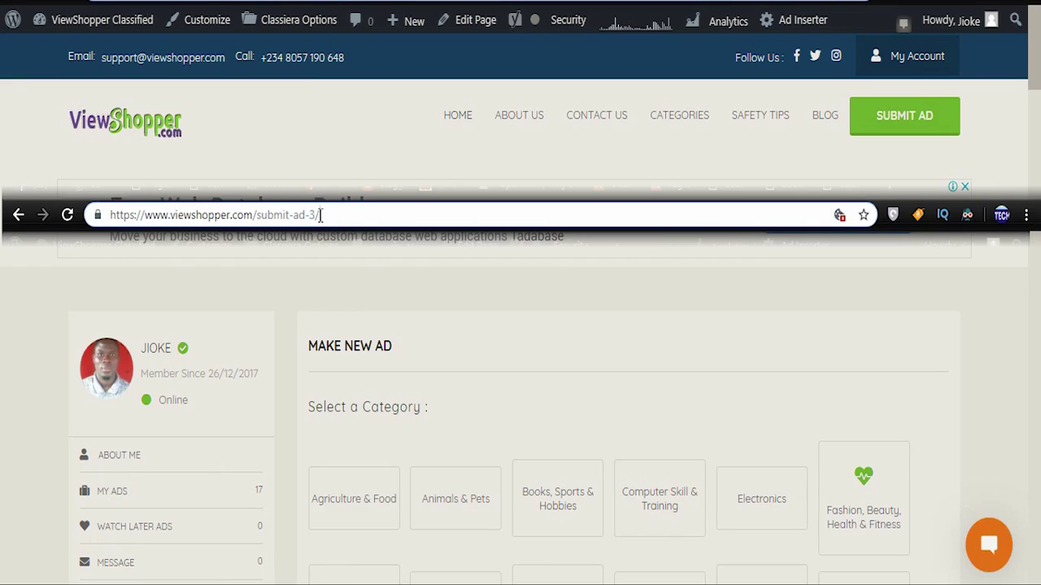
left_click(362, 511)
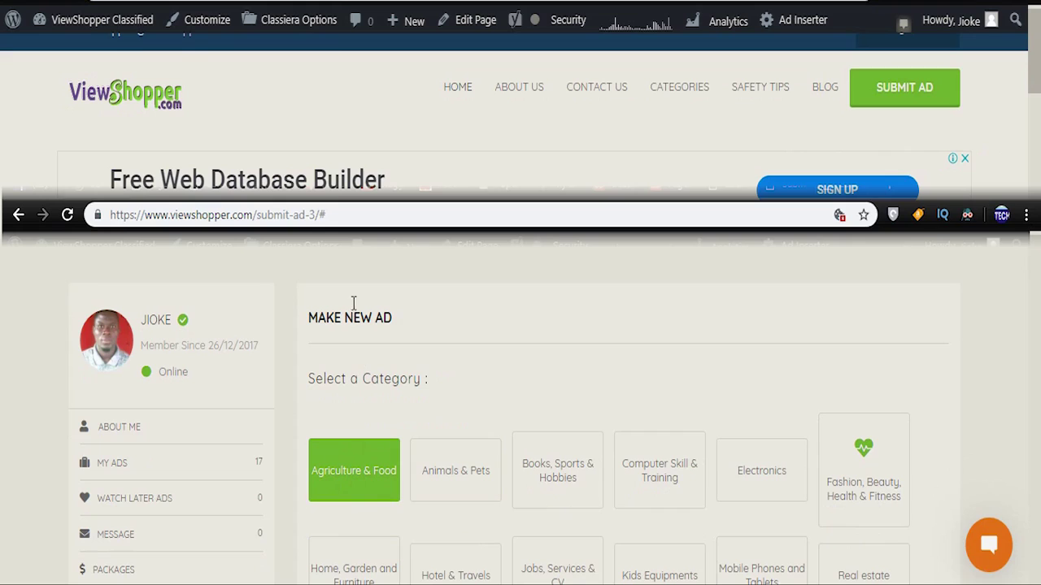
left_click_drag(332, 215, 320, 215)
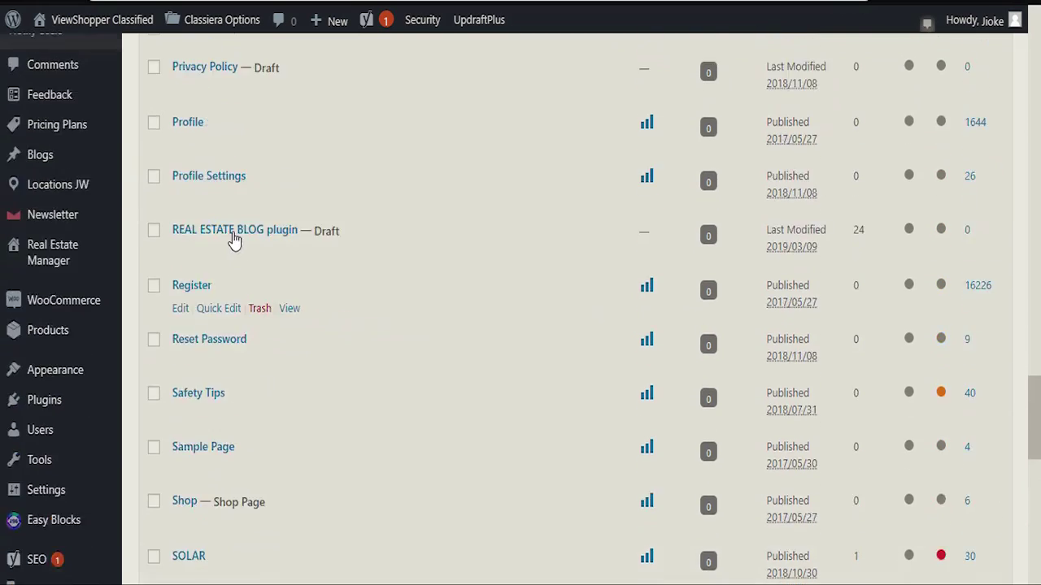
scroll(227, 232, "up", 4)
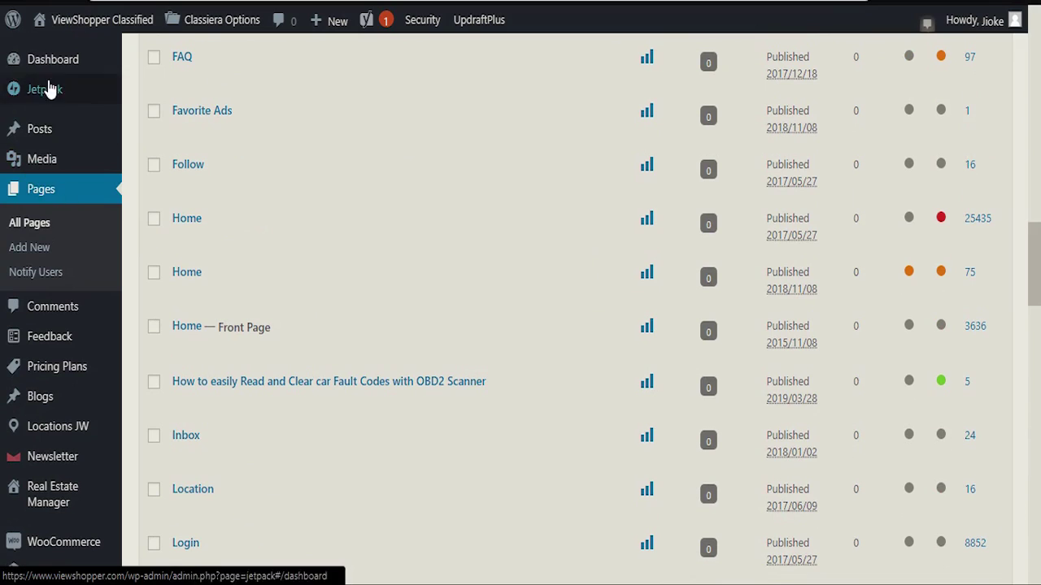
Step: Open the admin All Pages list, compare the submit-ad-3 slug, and scroll down to the Submit Ad row
left_click(38, 199)
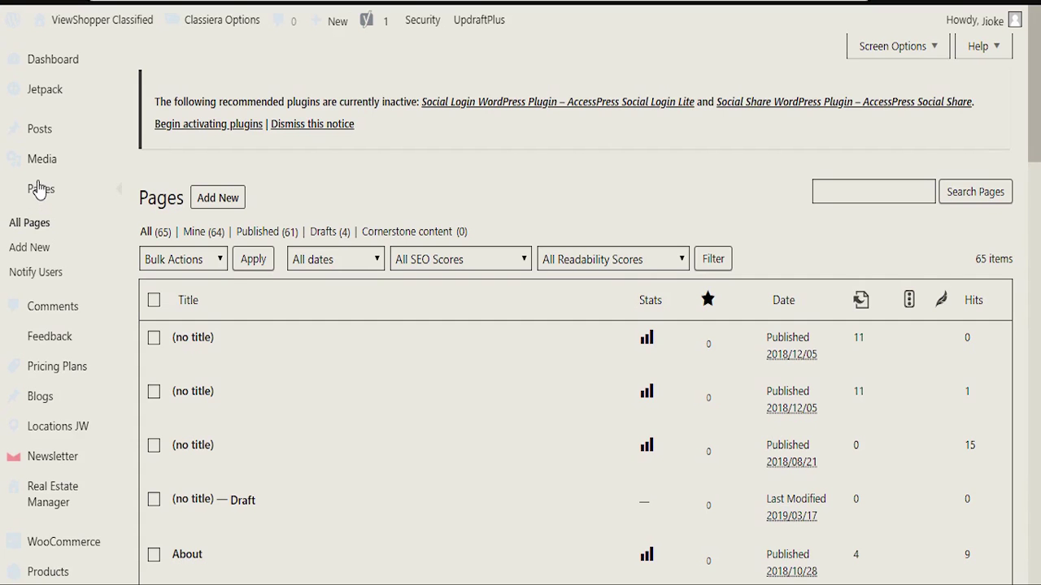
mouse_move(125, 76)
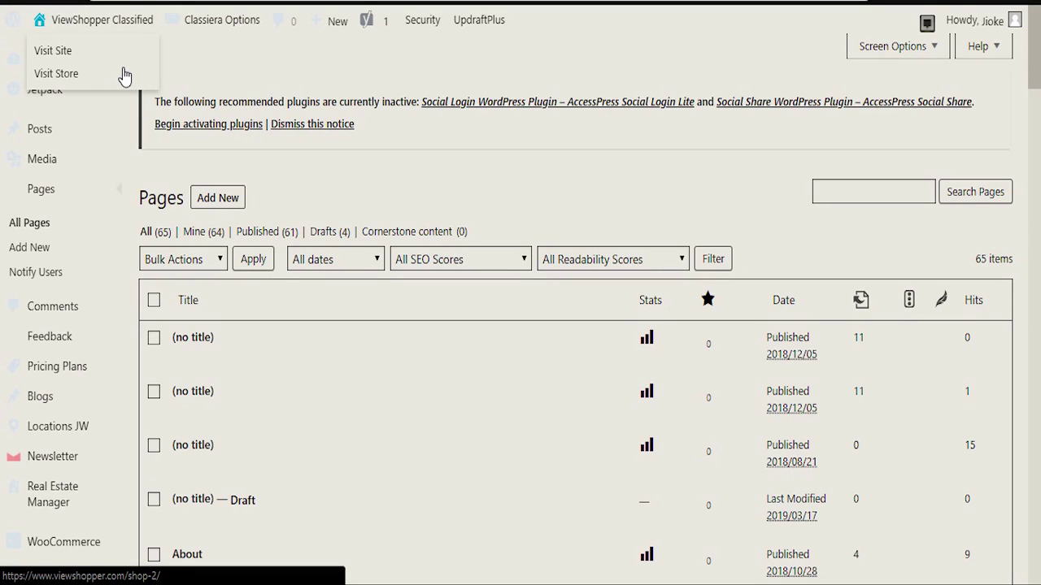
left_click(124, 76)
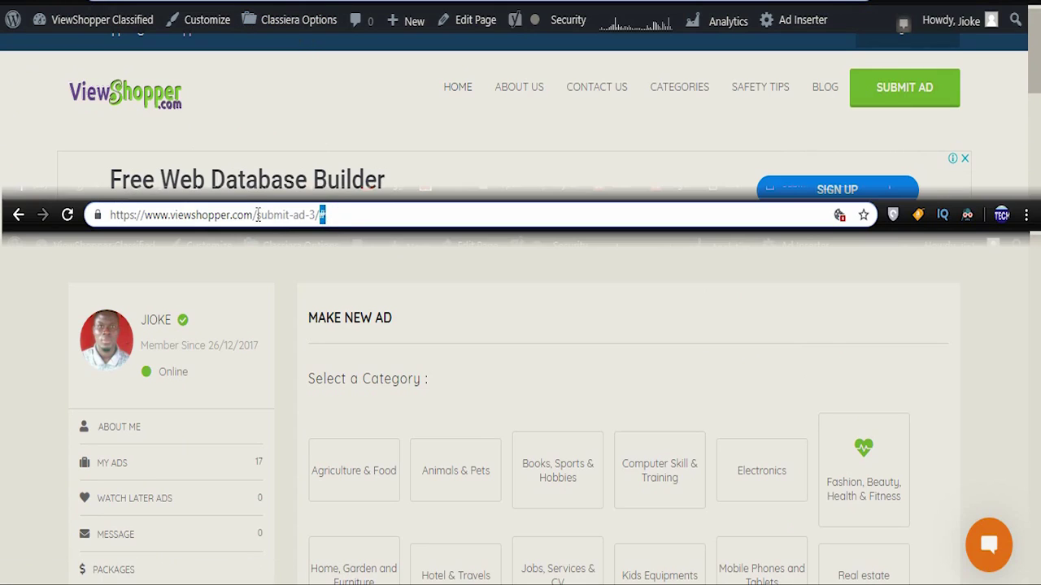
left_click_drag(257, 214, 323, 215)
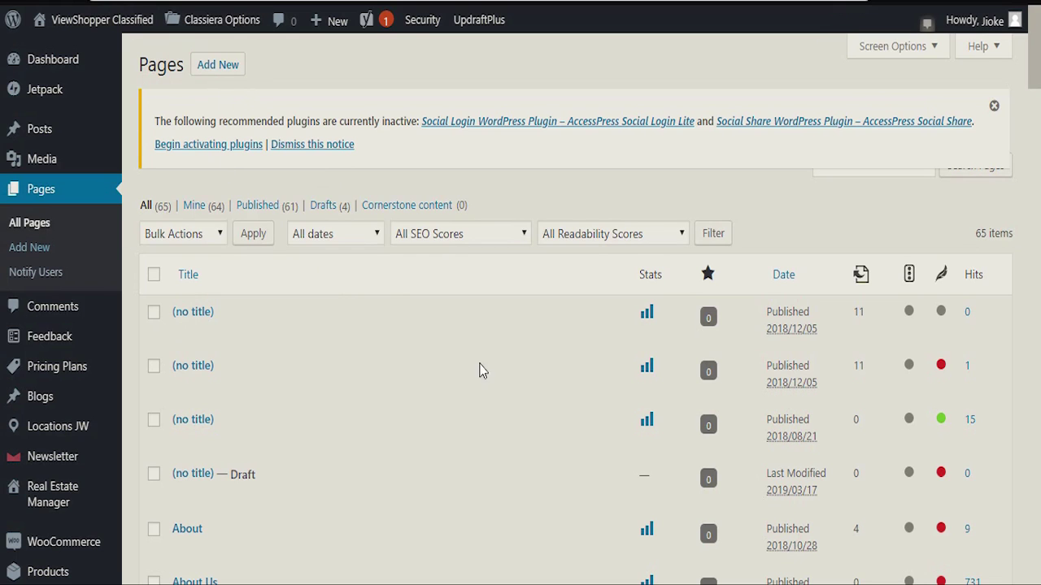
left_click_drag(1034, 73, 1033, 492)
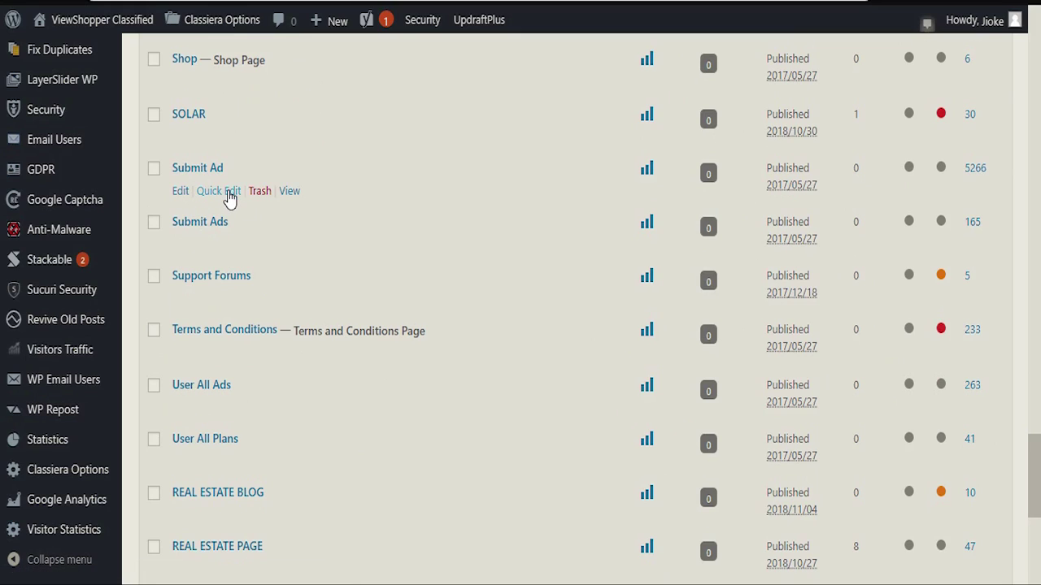
Step: Quick Edit the Submit Ad page, choose the Submit Ads FullWidth template, and update it
left_click(231, 197)
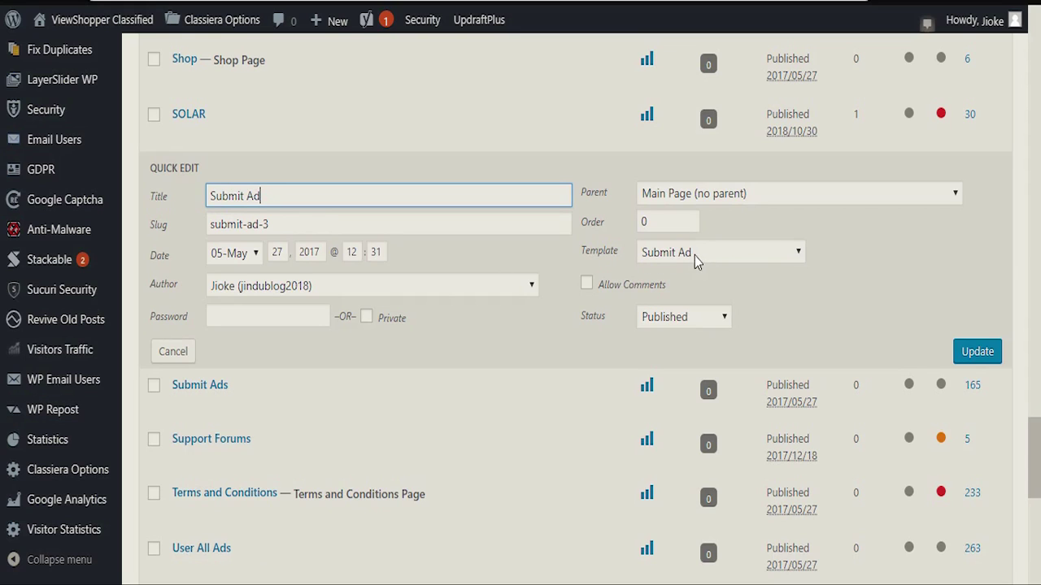
left_click(769, 255)
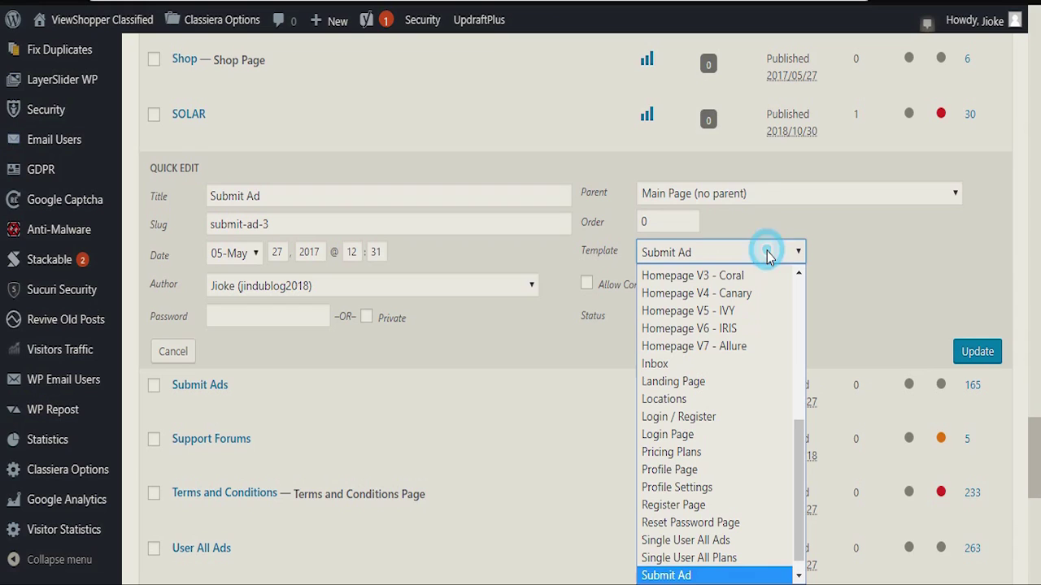
left_click_drag(794, 439, 794, 476)
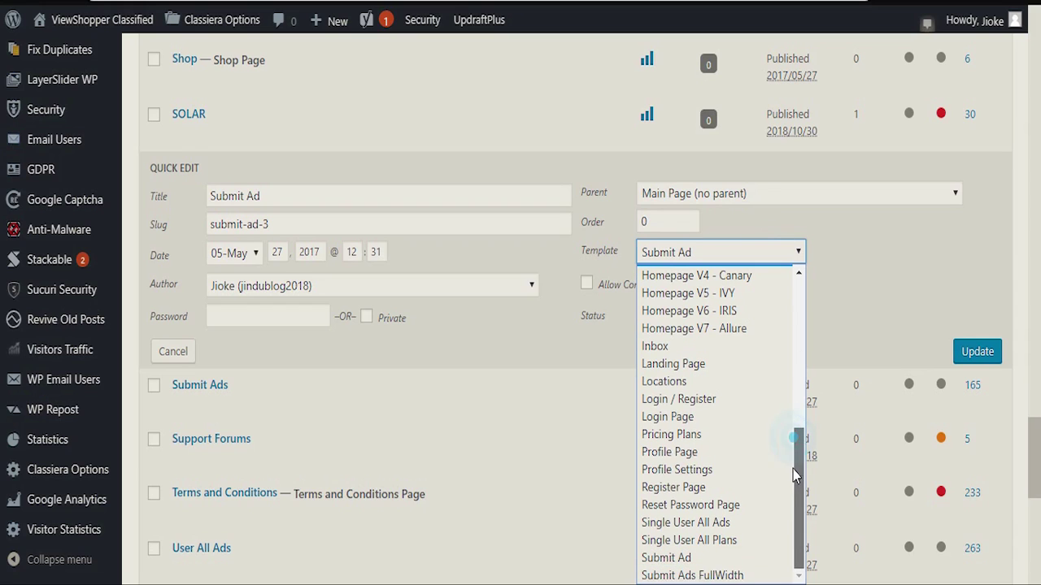
scroll(789, 455, "down", 1)
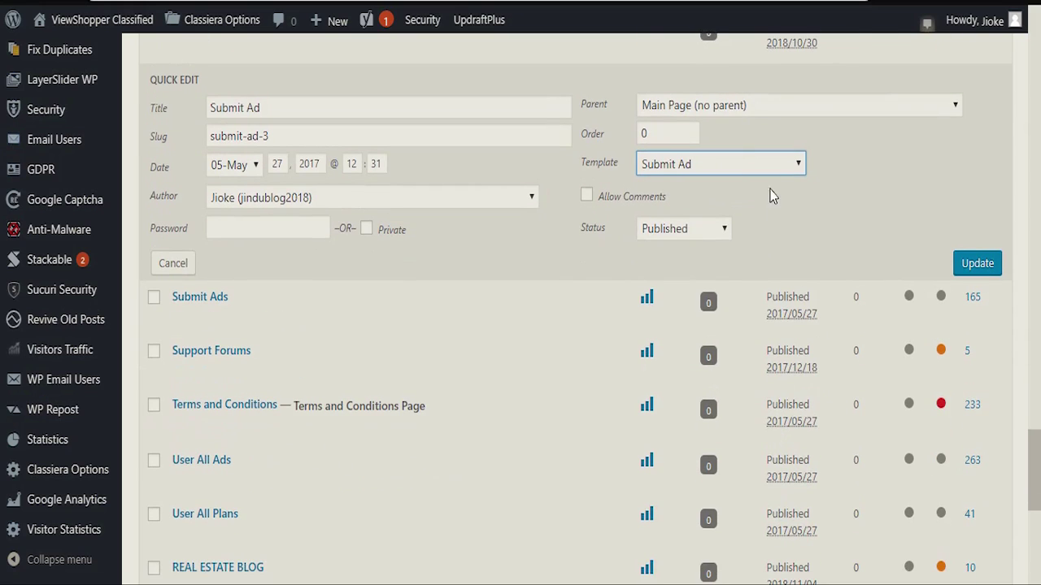
left_click(797, 162)
left_click_drag(797, 355, 797, 377)
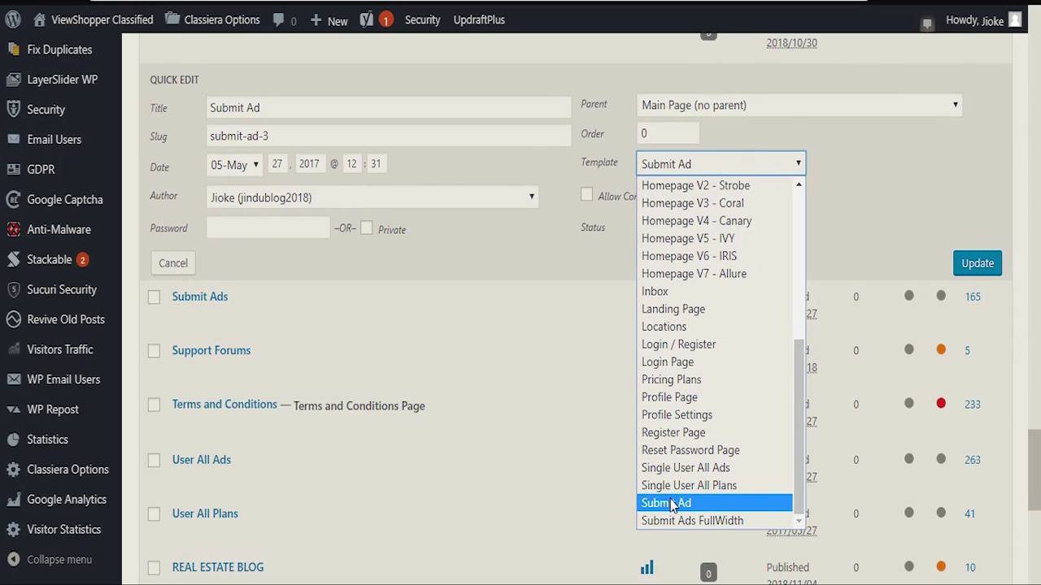
left_click(685, 521)
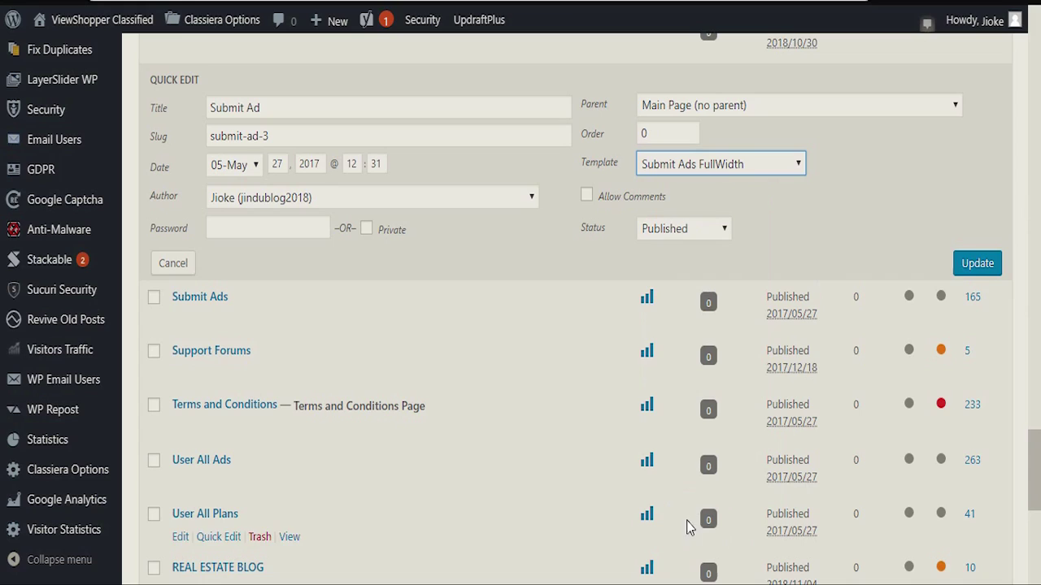
left_click(970, 276)
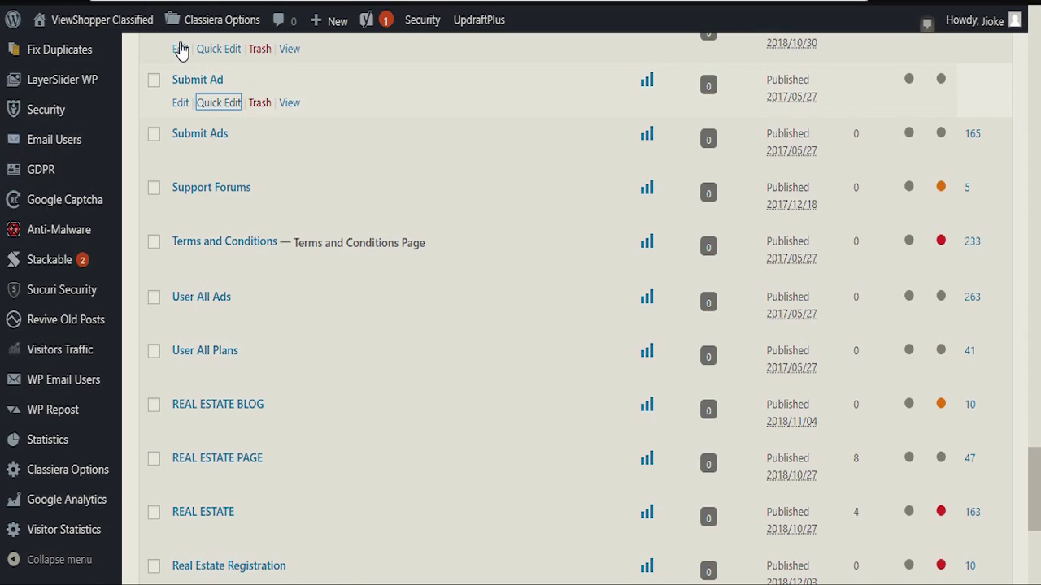
Step: View the Submit Ad page live and reload it to see the full-width Ad Title and Category form
left_click(180, 49)
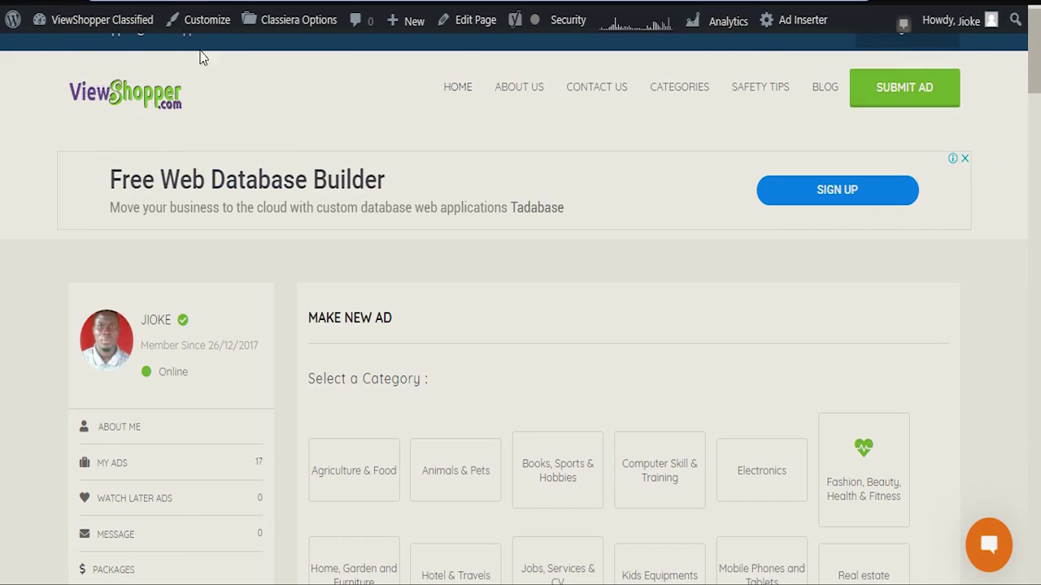
scroll(921, 72, "down", 1)
scroll(908, 130, "up", 2)
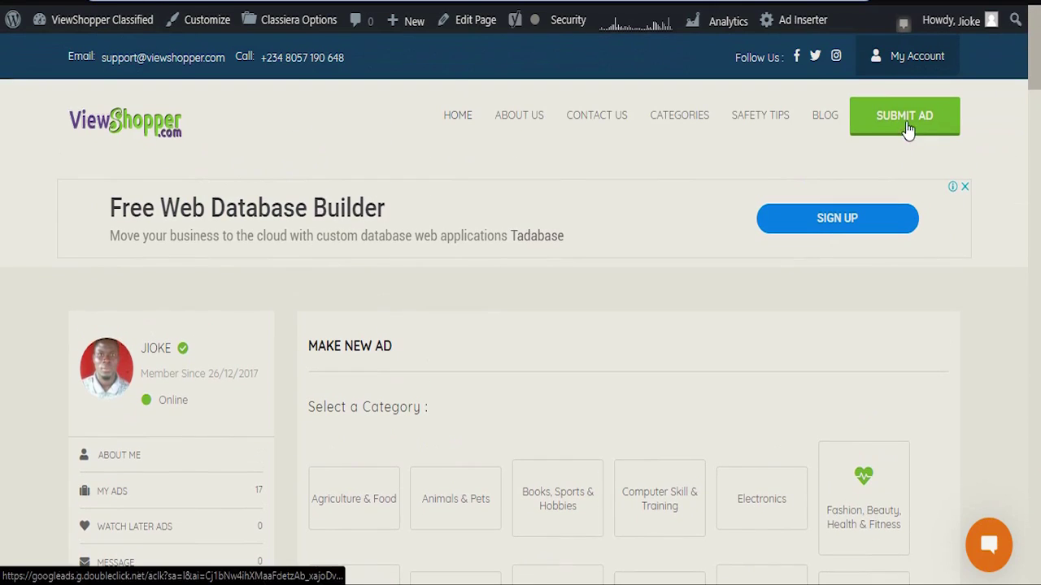
left_click(905, 122)
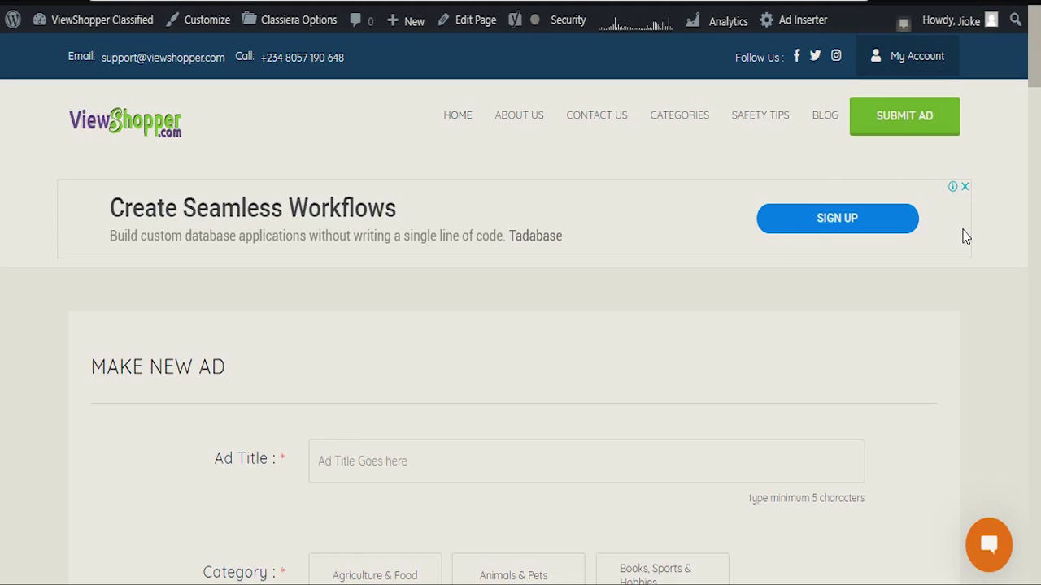
scroll(777, 369, "down", 2)
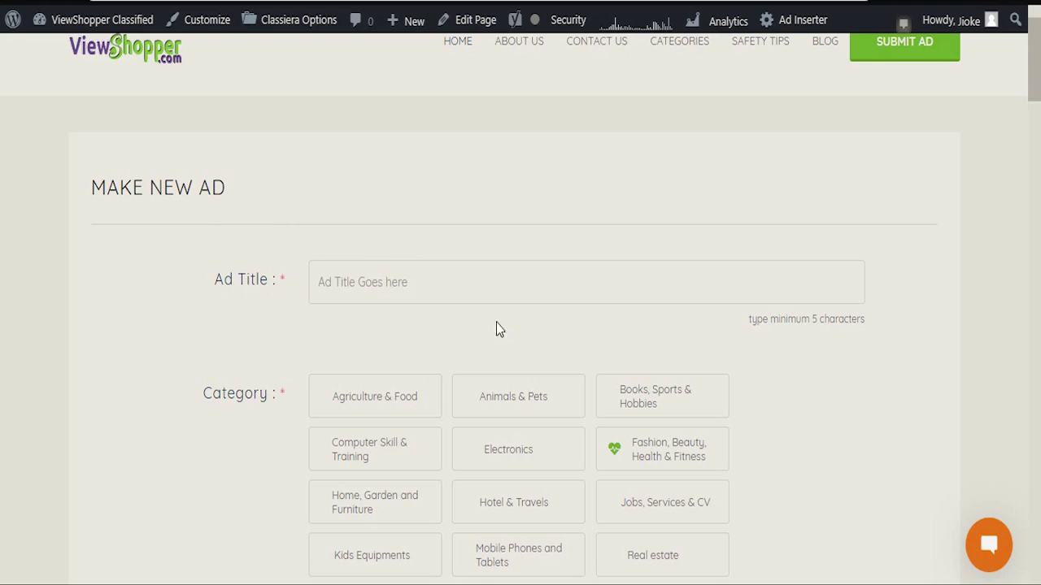
Step: Choose Agriculture & Food with the Farm Machinery & Equipment sub-category on the ad form
left_click(358, 396)
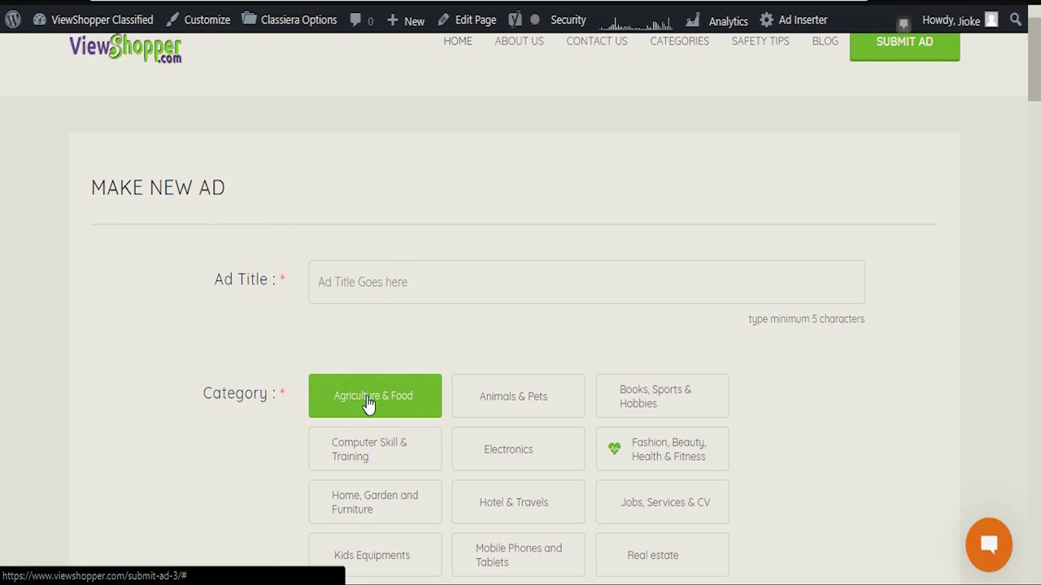
scroll(367, 401, "down", 1)
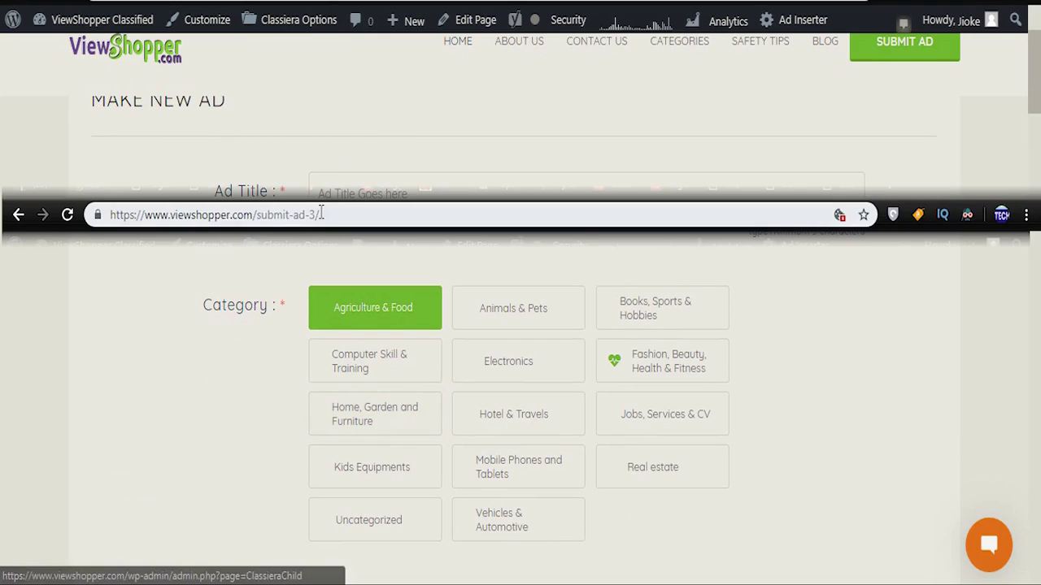
scroll(374, 301, "down", 4)
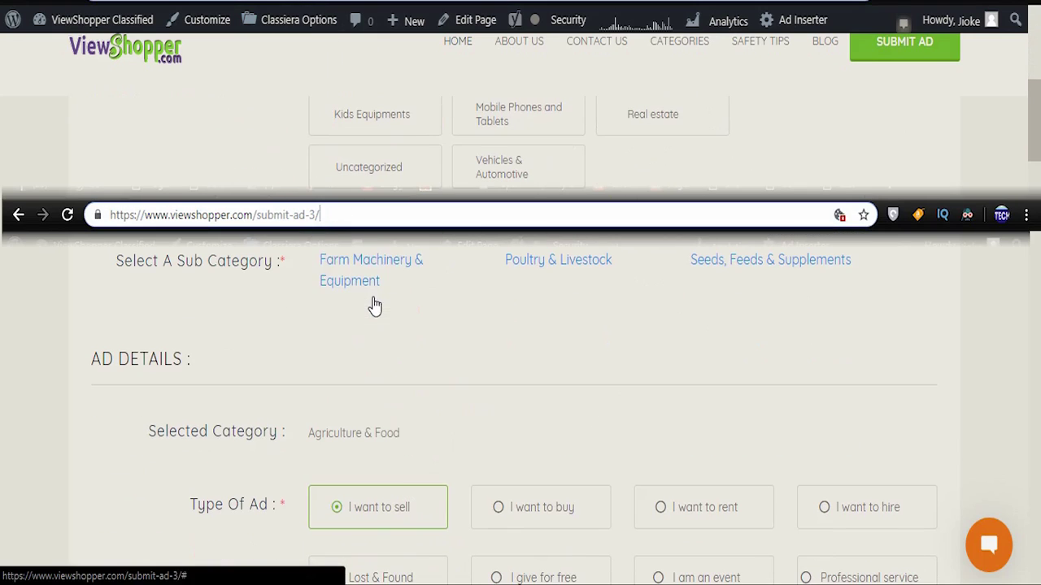
left_click(398, 272)
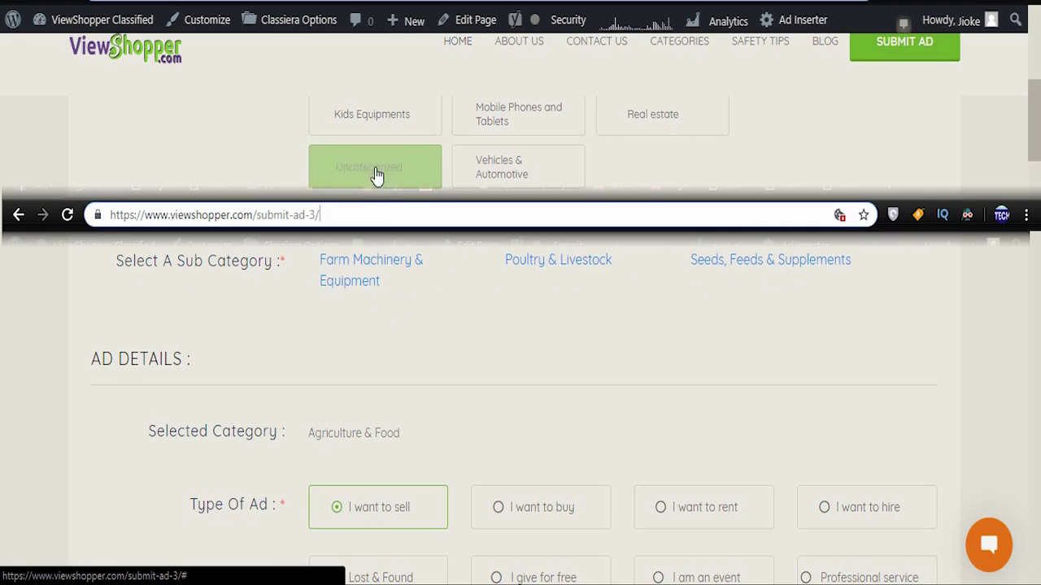
Step: Switch the category to Vehicles & Automotive and select the Auto Parts sub-category
left_click(486, 164)
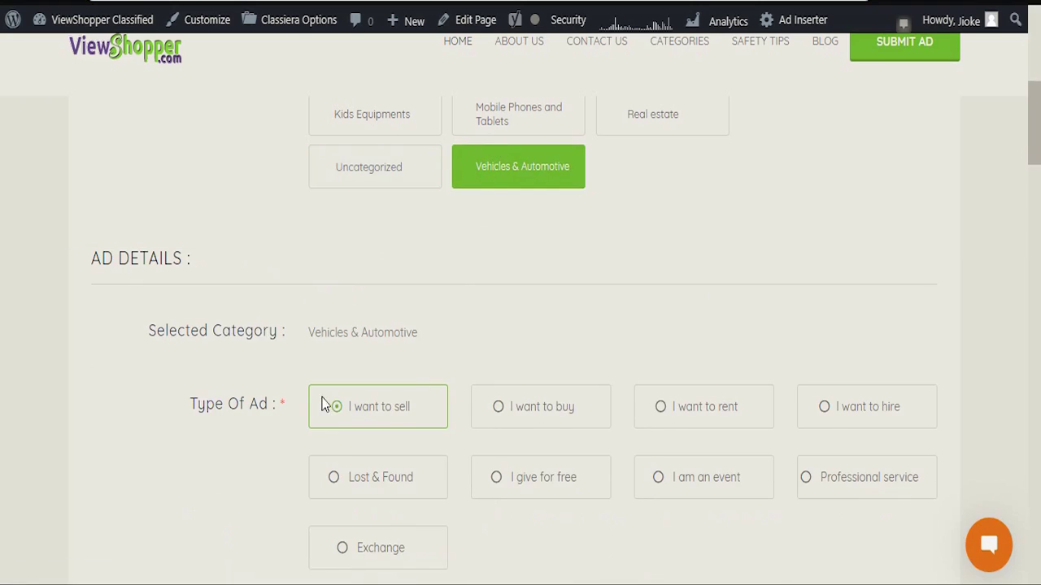
scroll(400, 358, "down", 2)
scroll(392, 371, "up", 3)
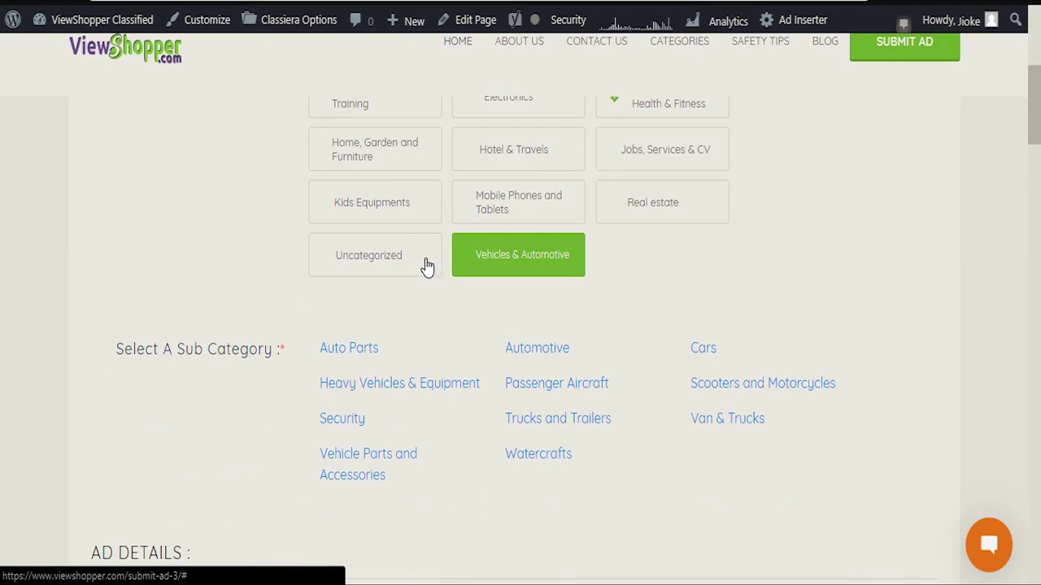
left_click(361, 349)
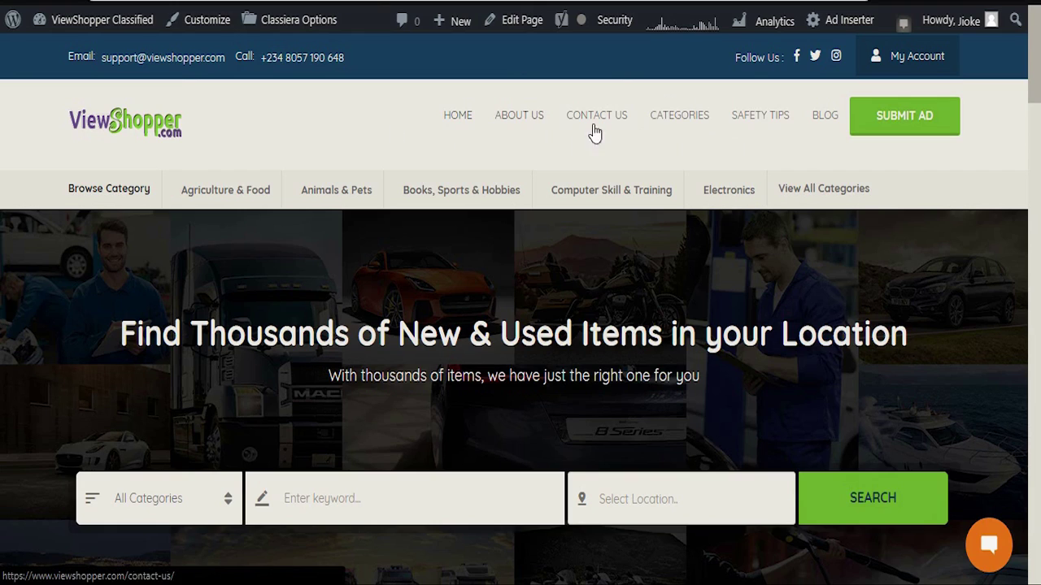
Step: Go to the Posts > Categories admin screen listing all 203 categories
left_click(677, 119)
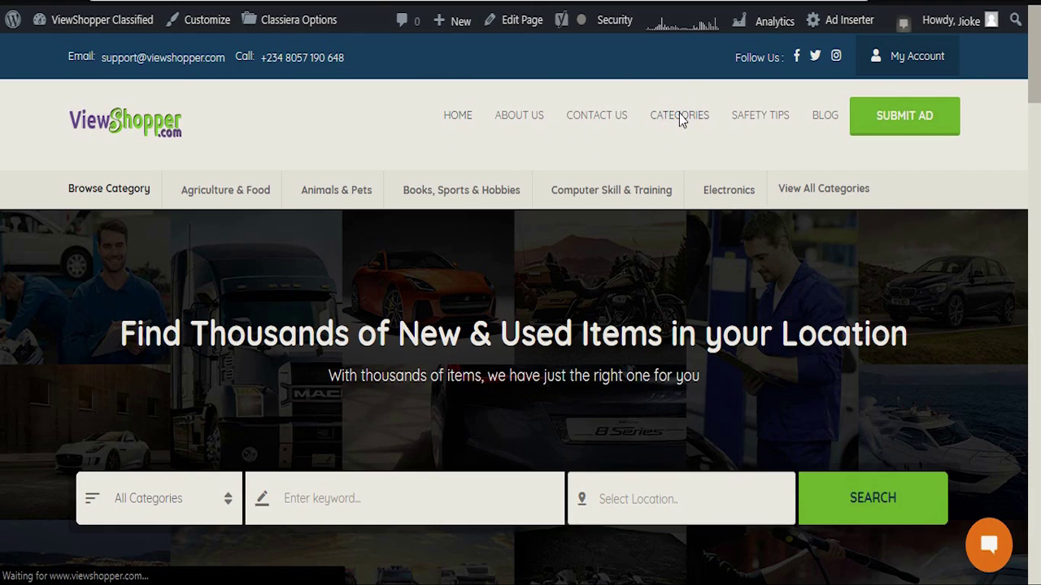
scroll(646, 272, "up", 1)
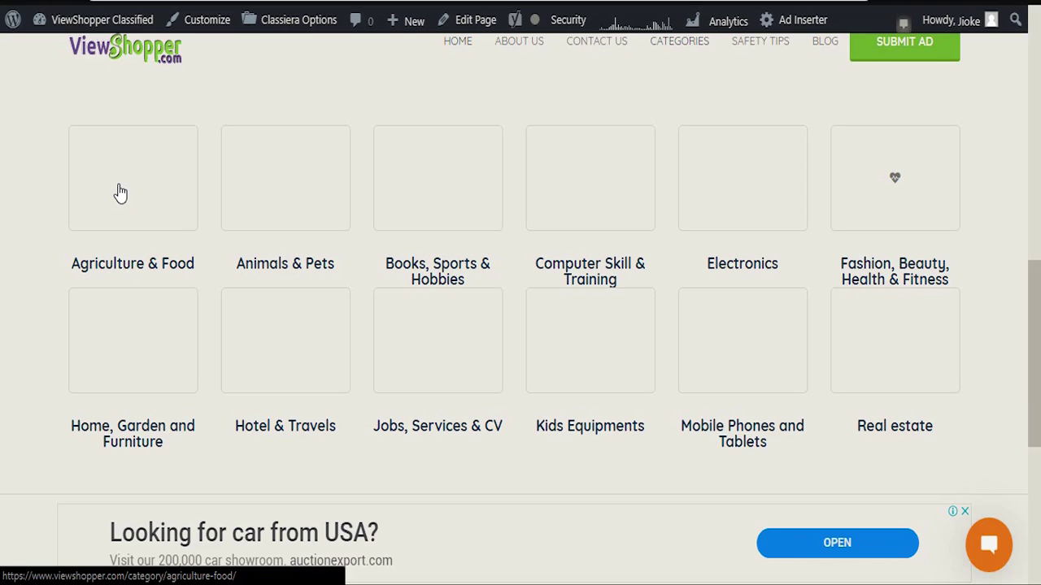
scroll(645, 223, "up", 3)
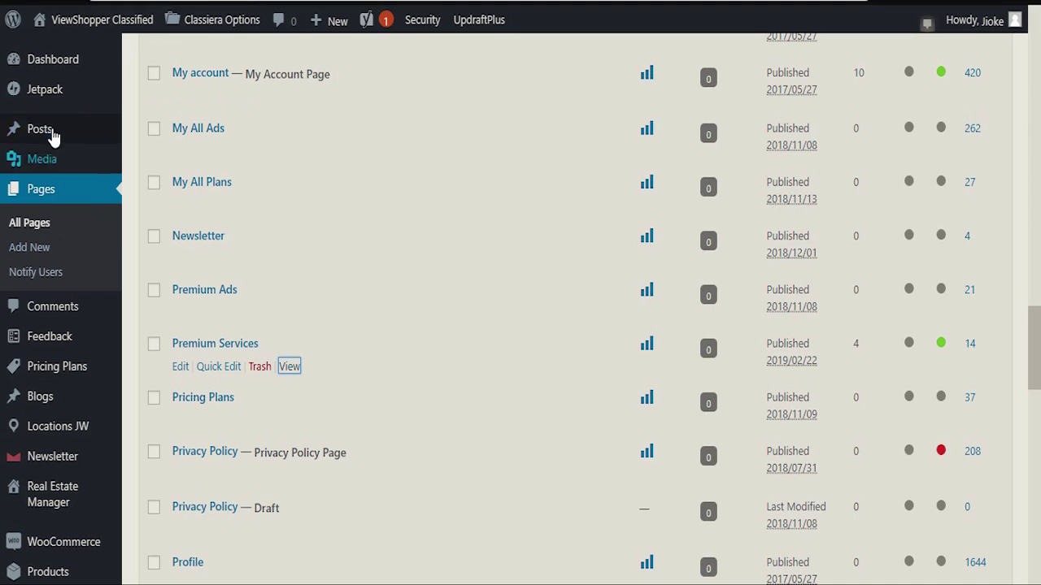
mouse_move(49, 133)
left_click(161, 184)
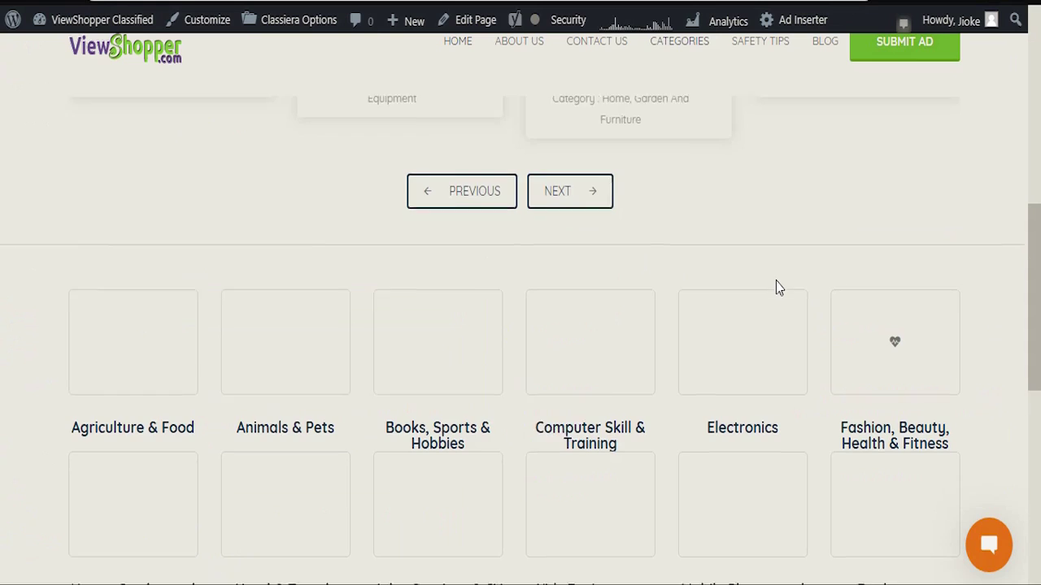
scroll(776, 281, "down", 3)
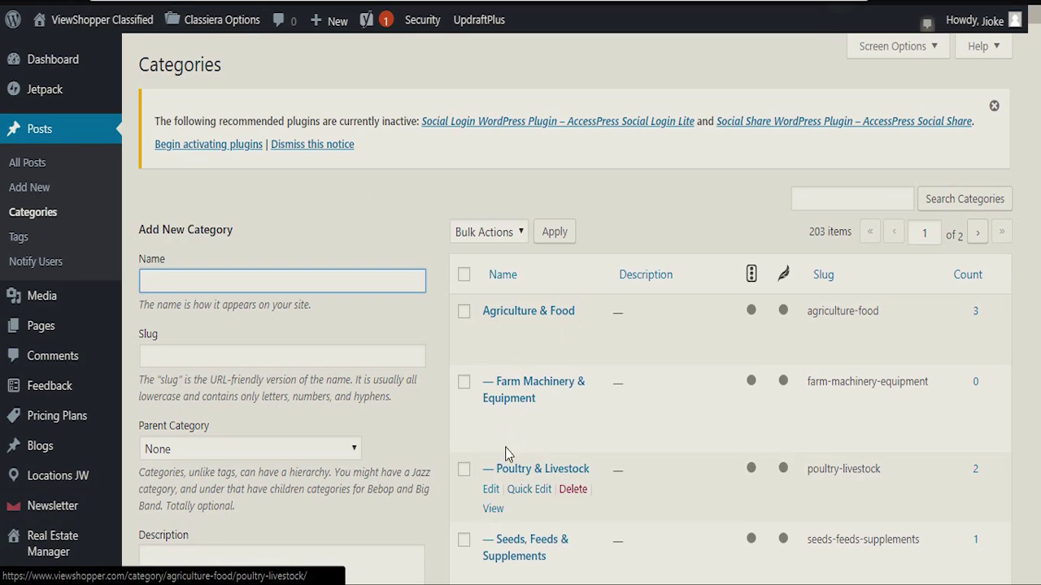
Step: Search categories for 'electronics', showing Electronics (838 posts) and Home Electronics (3)
left_click(825, 197)
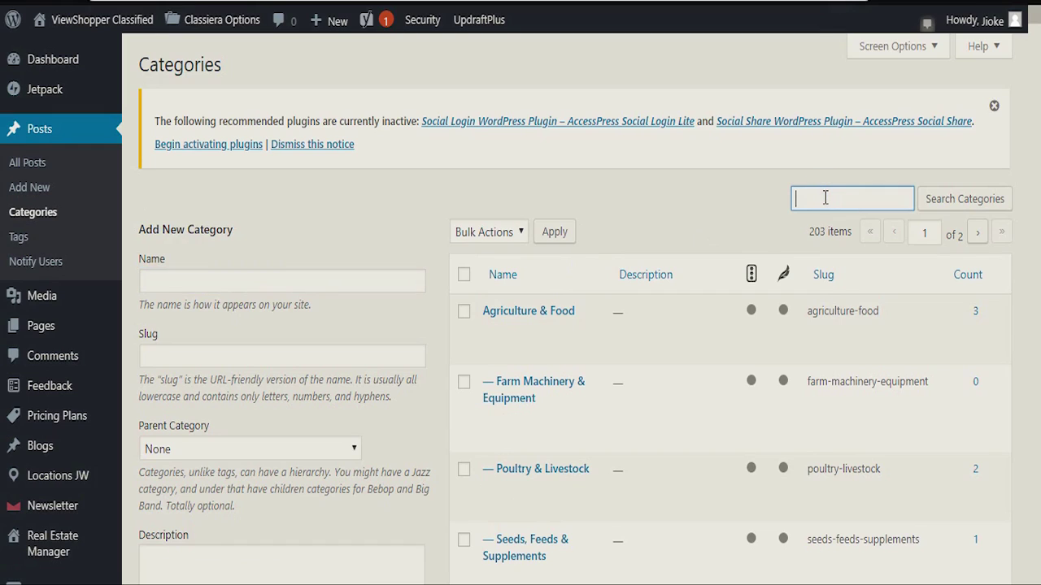
type("electronics")
left_click(964, 207)
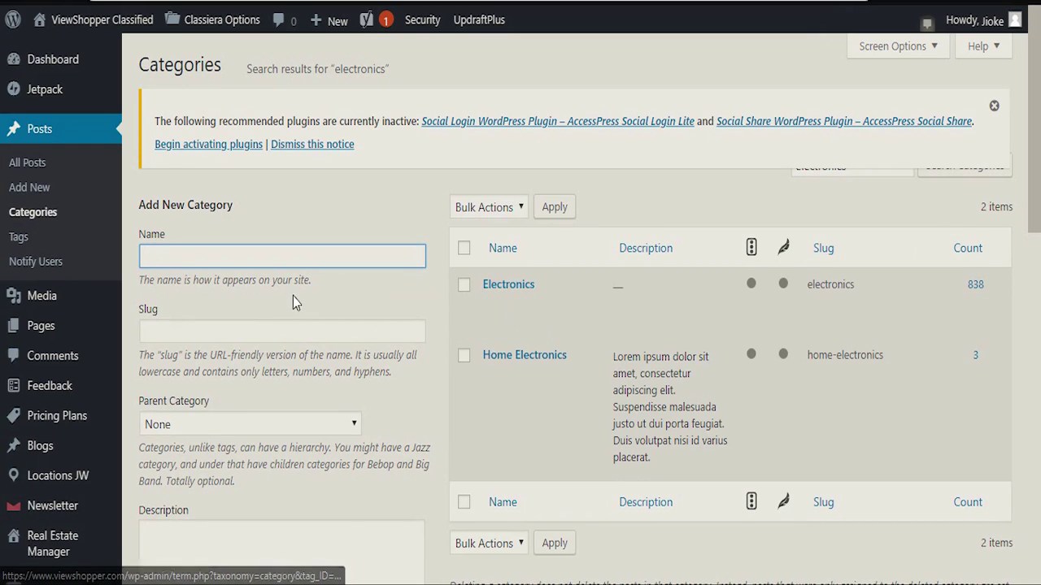
scroll(503, 293, "down", 2)
scroll(502, 293, "down", 3)
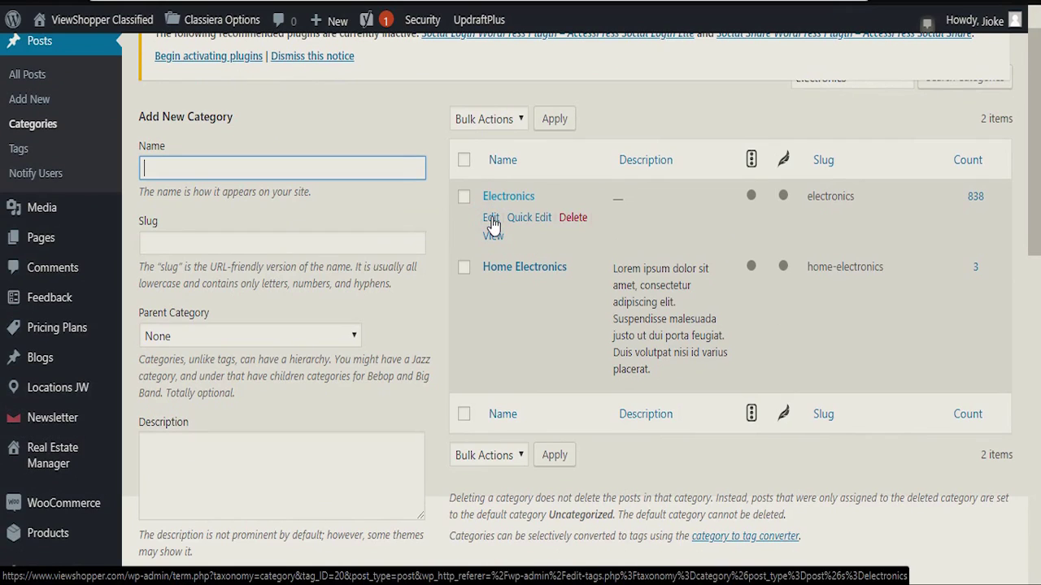
Step: Open the Electronics category for editing and scroll to its Icon Code field
left_click(491, 218)
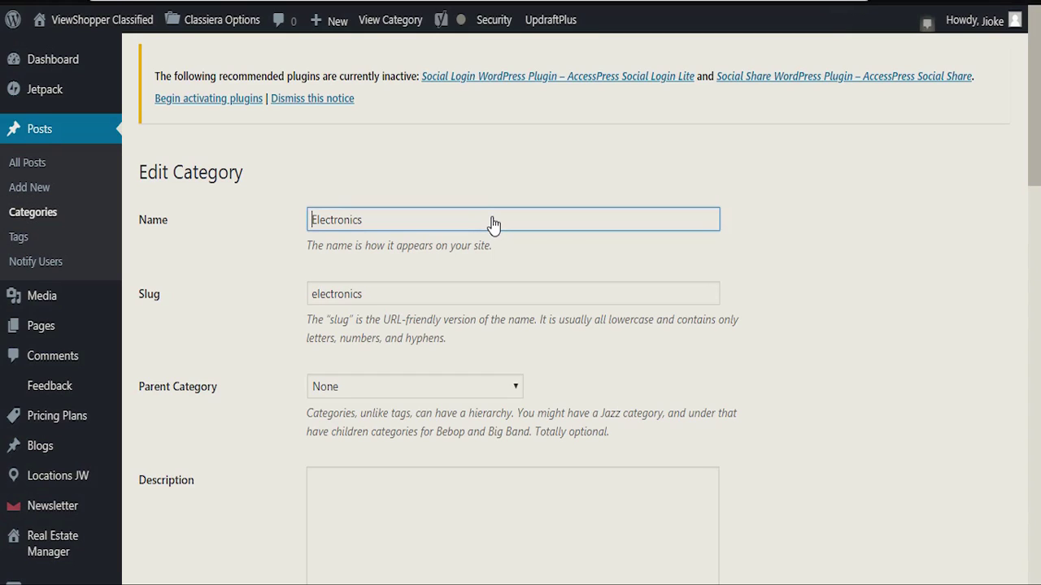
scroll(453, 269, "down", 3)
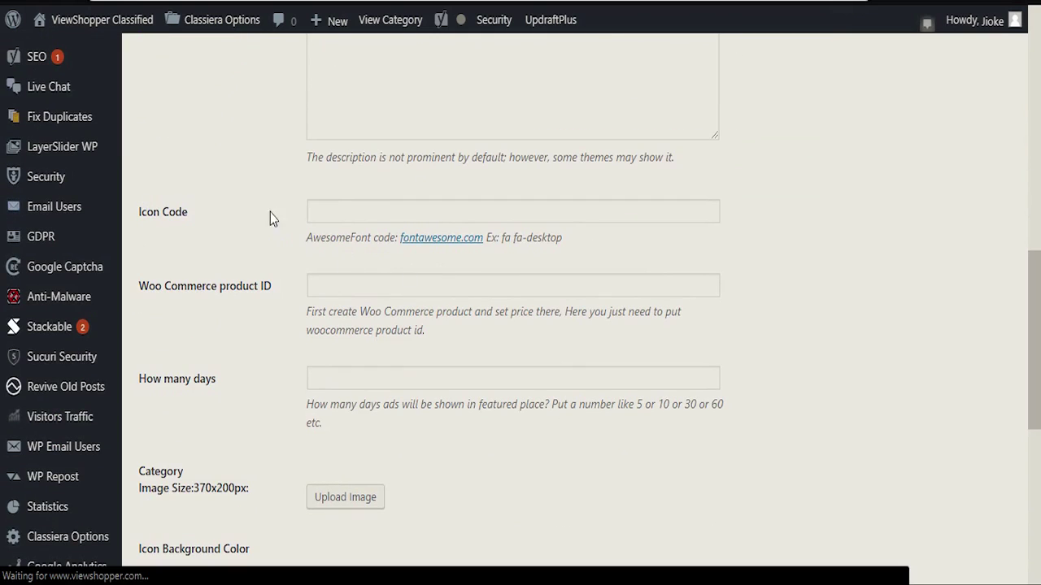
left_click(329, 212)
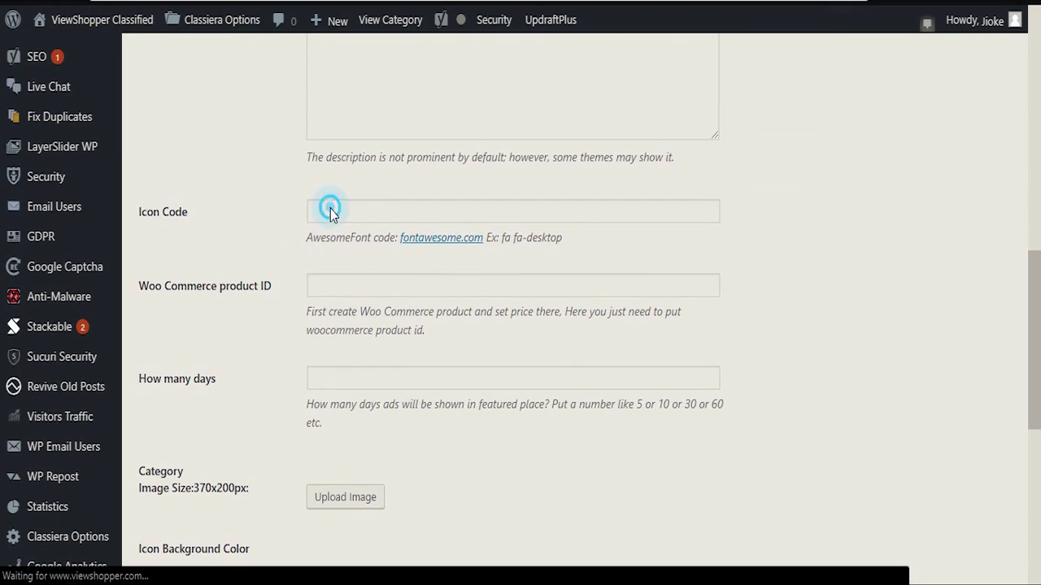
scroll(439, 214, "down", 1)
left_click(440, 199)
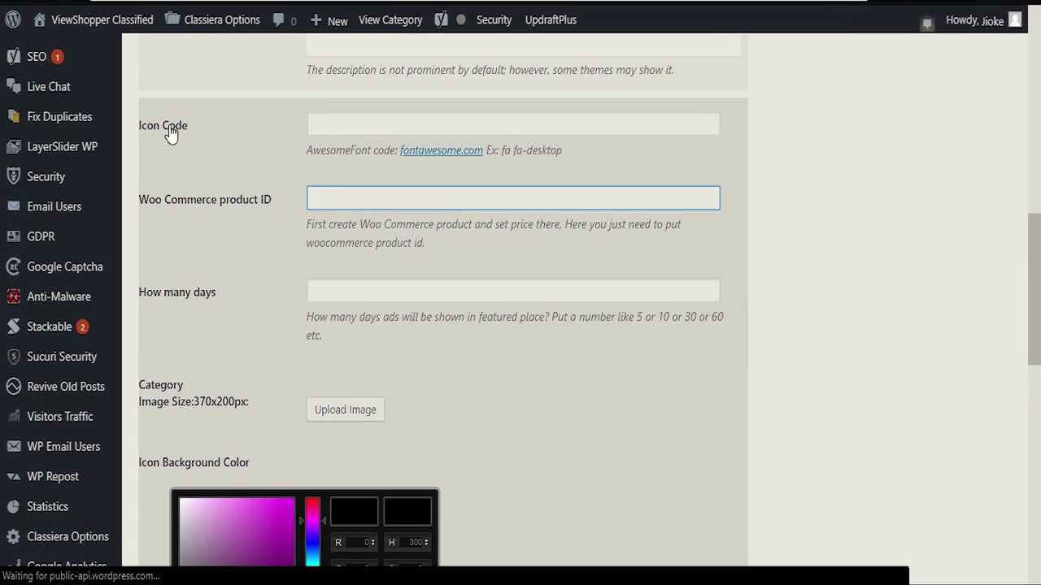
left_click(341, 122)
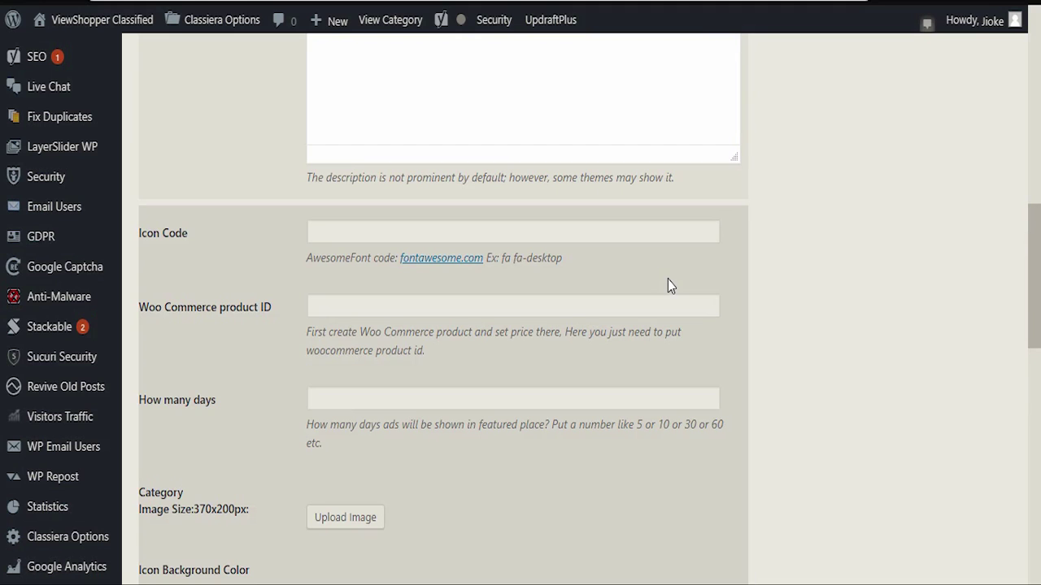
left_click(364, 235)
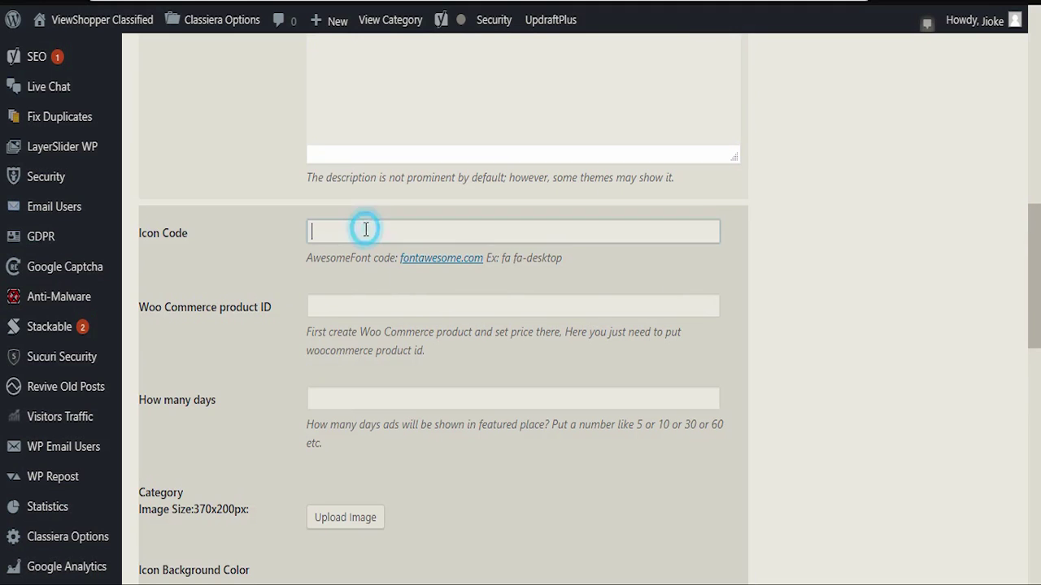
Step: Open the Icon Code field's fontawesome.com link in a new browser tab
right_click(451, 262)
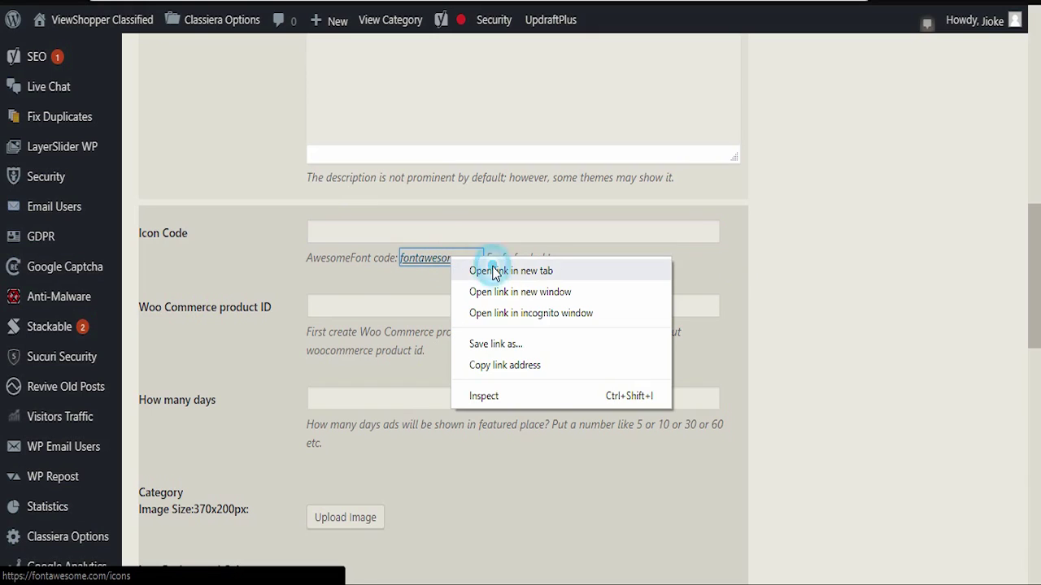
left_click(492, 271)
left_click(333, 229)
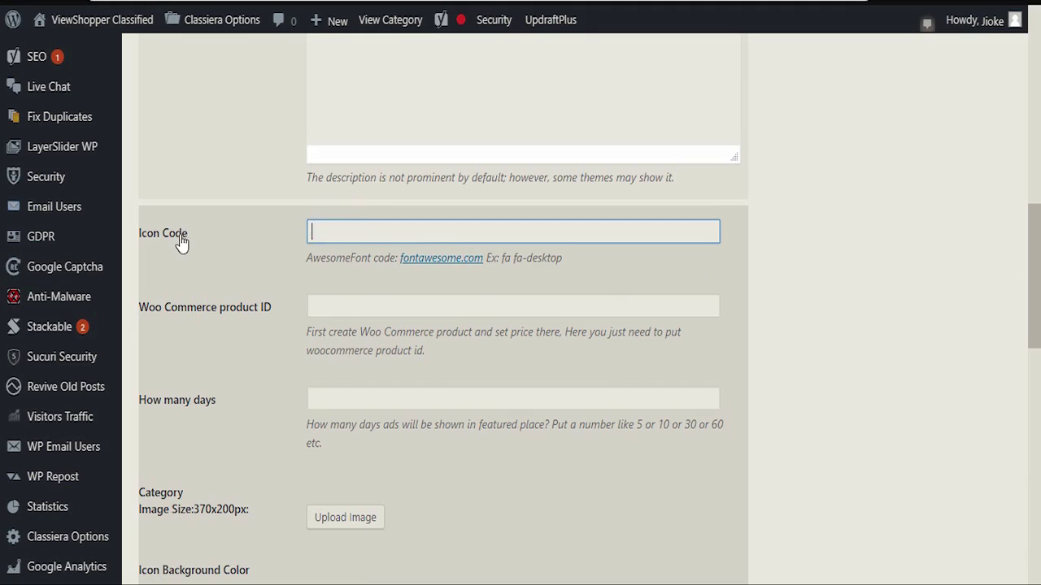
right_click(429, 267)
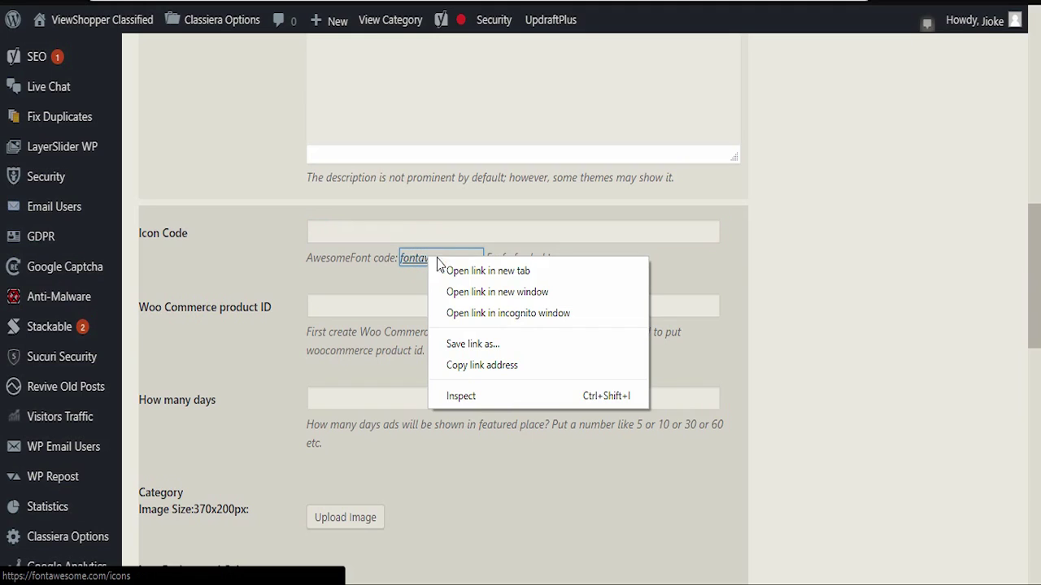
Step: Search the Font Awesome gallery for 'electronics' and pick the solid laptop-medical icon
left_click(865, 236)
key("ctrl+Tab")
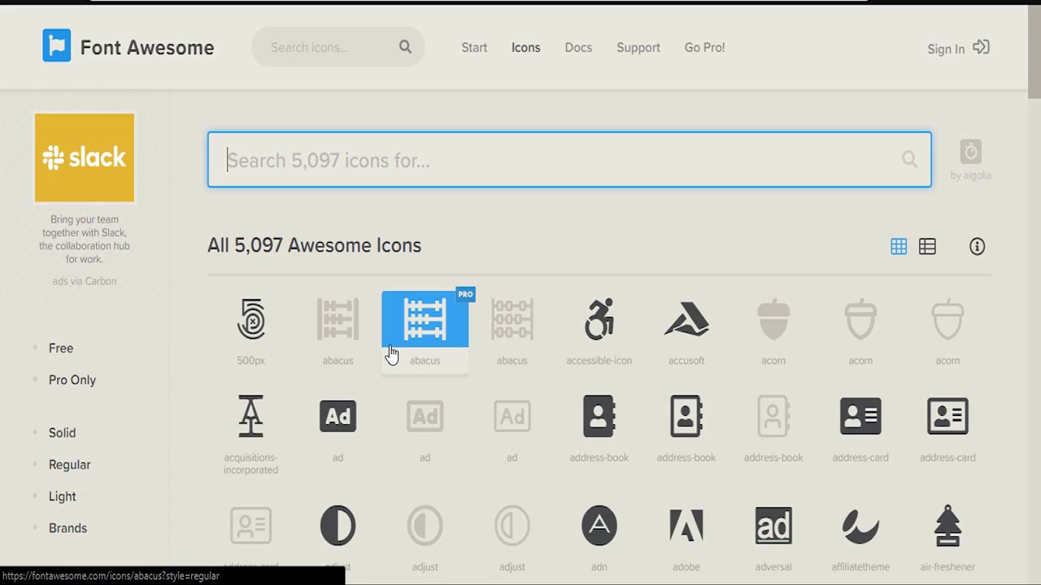
type("el")
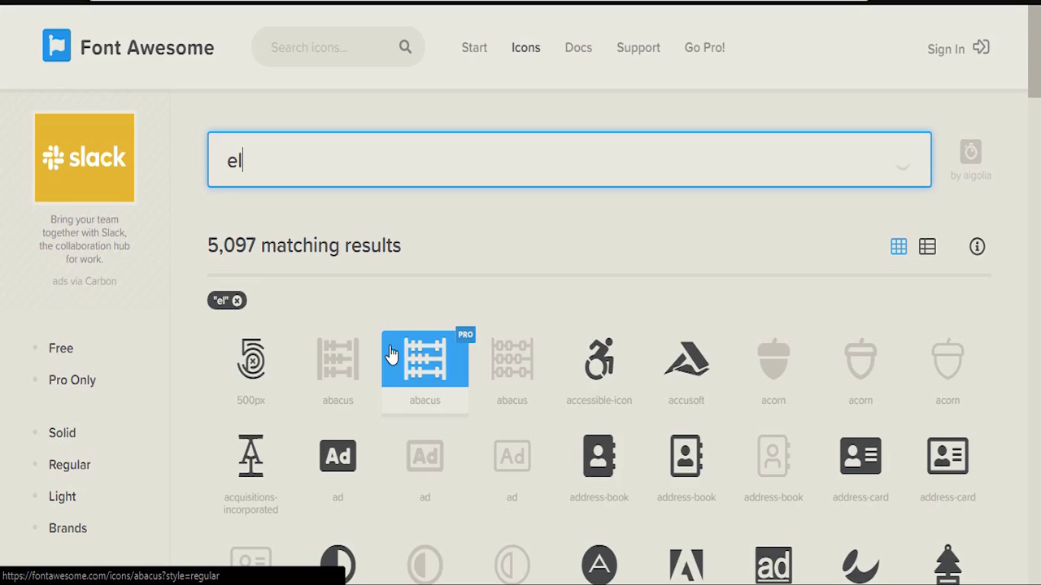
type("ction")
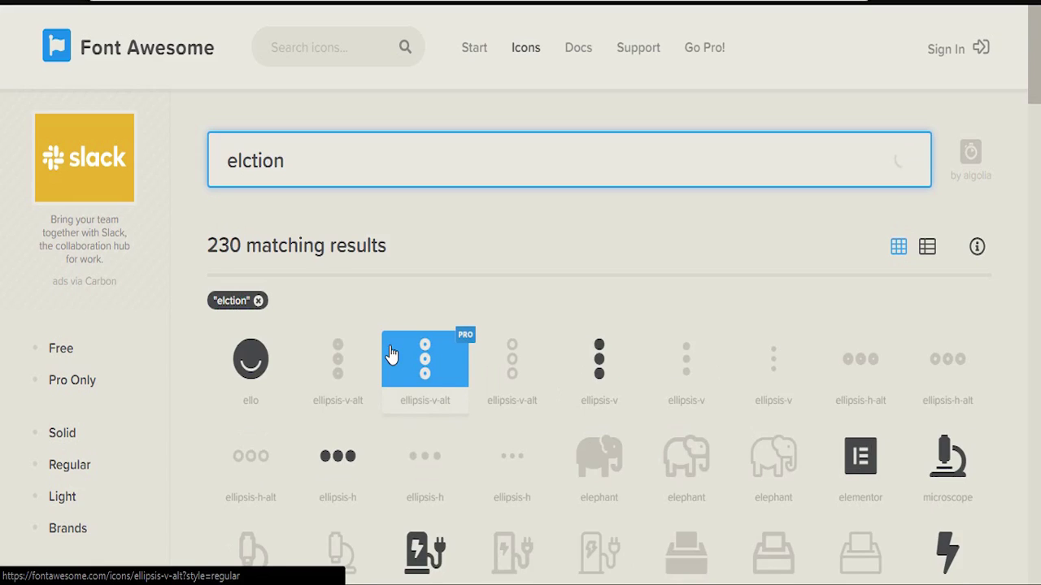
key("BackSpace")
key("BackSpace")
key("BackSpace")
key("BackSpace")
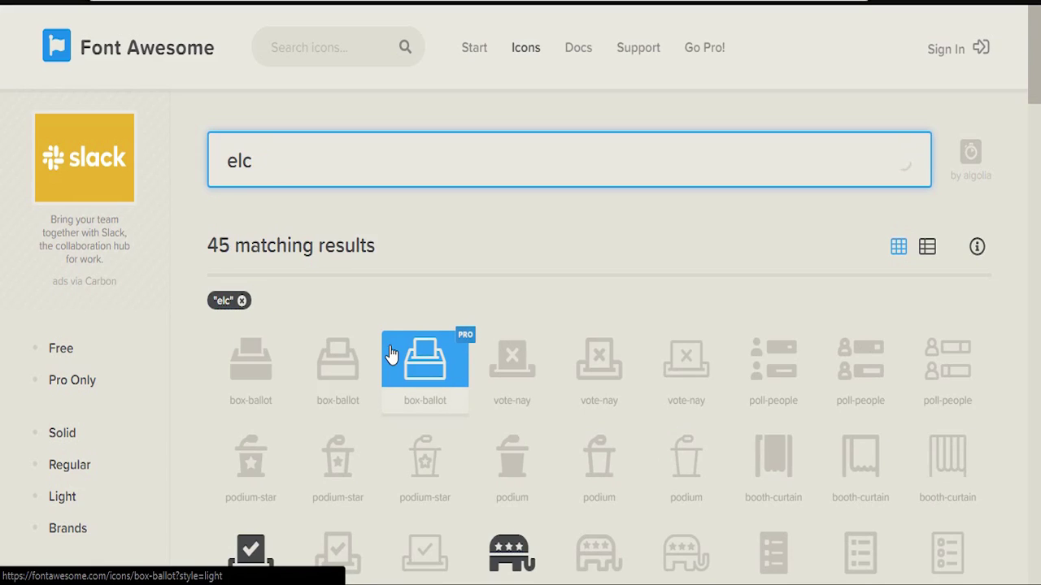
key("BackSpace")
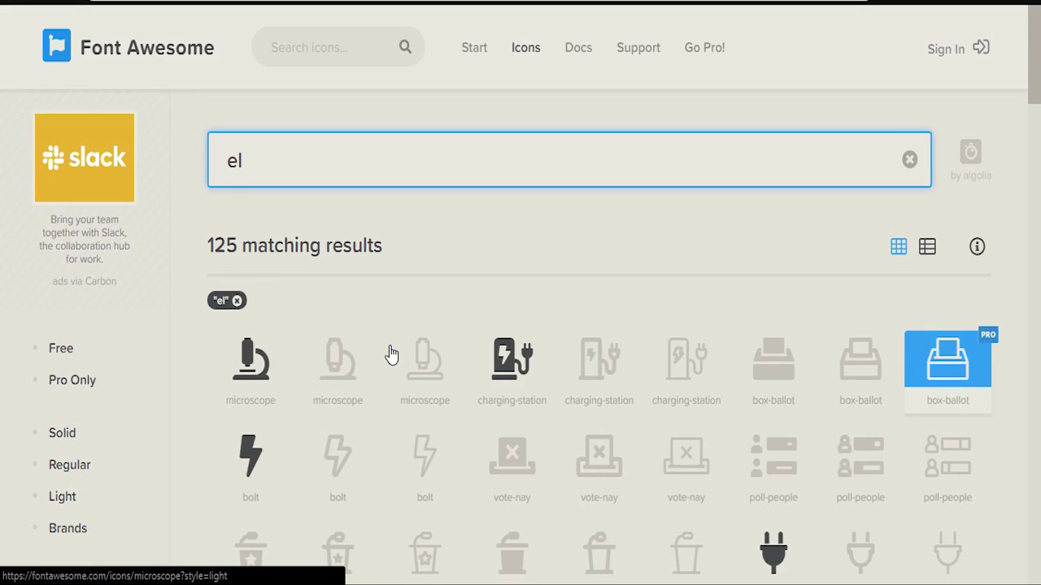
type("ectro")
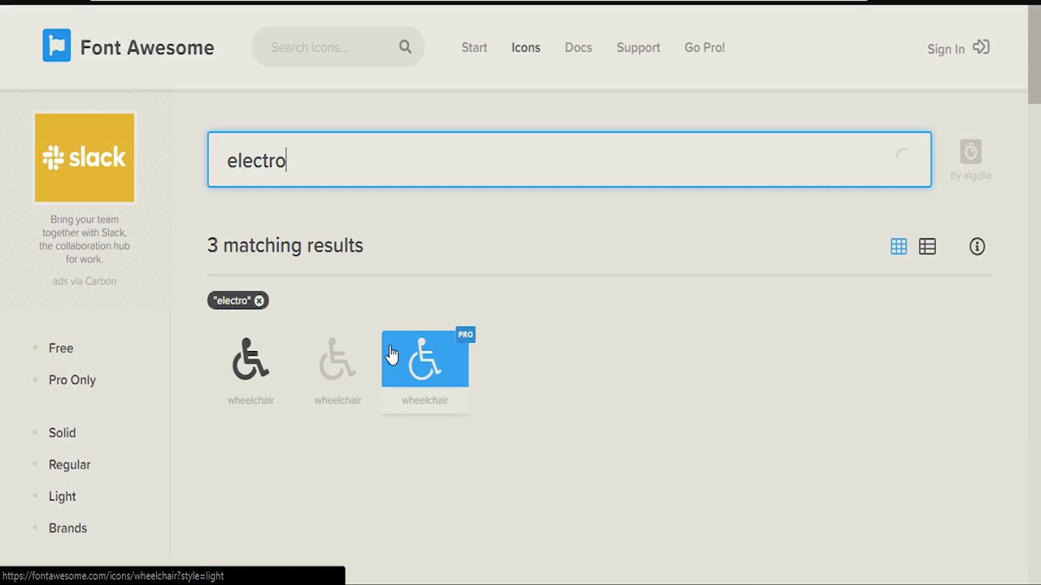
type("nics")
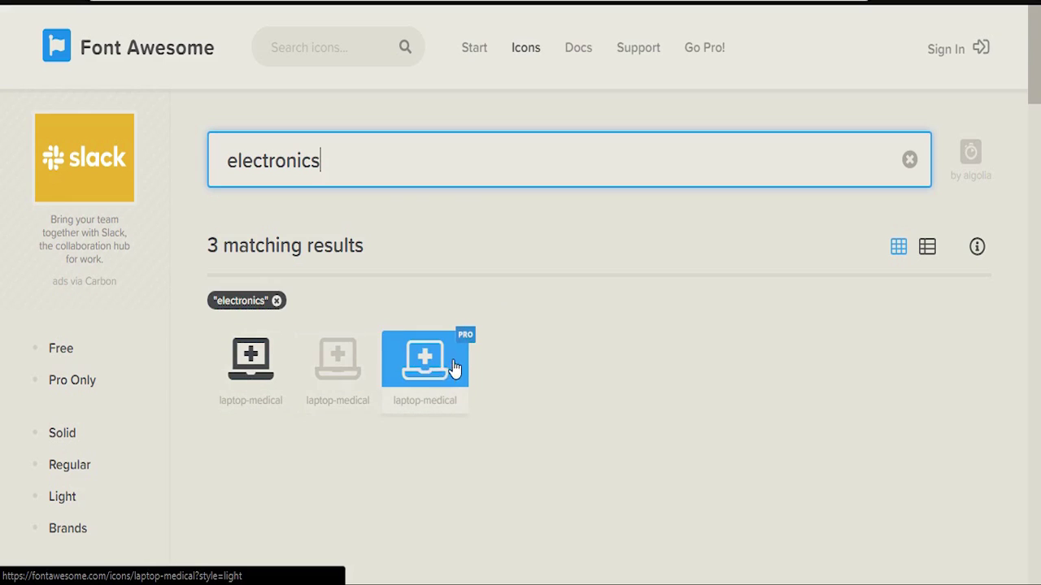
left_click(250, 359)
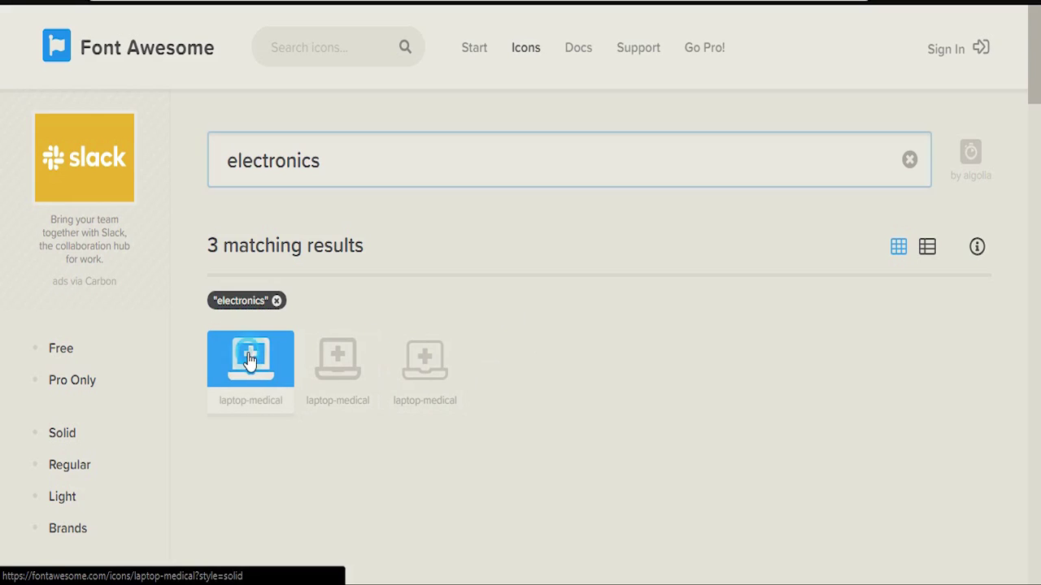
Step: Copy the HTML snippet of Font Awesome's solid laptop-medical icon
left_click(250, 359)
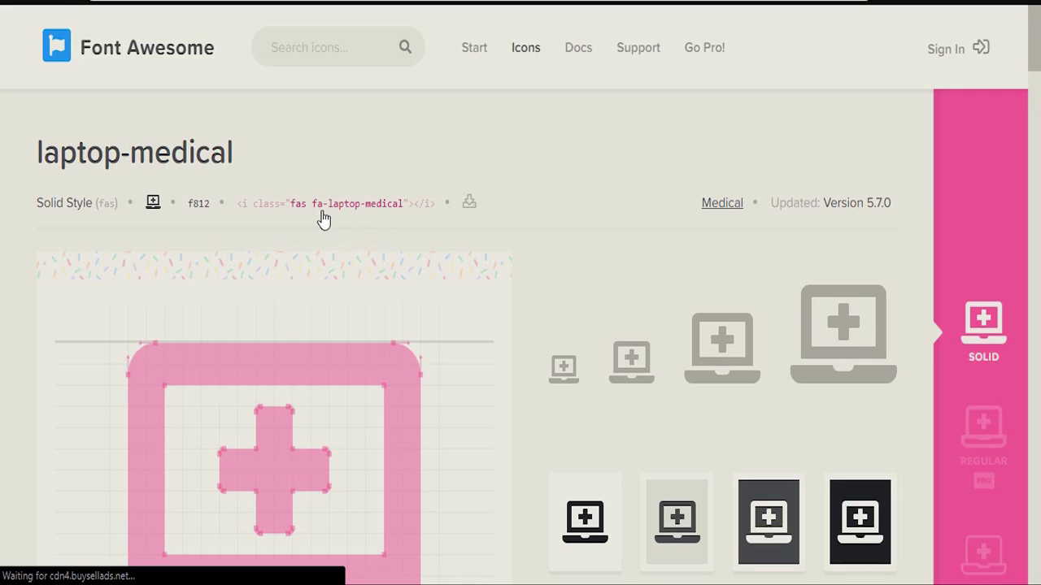
left_click_drag(292, 192, 404, 209)
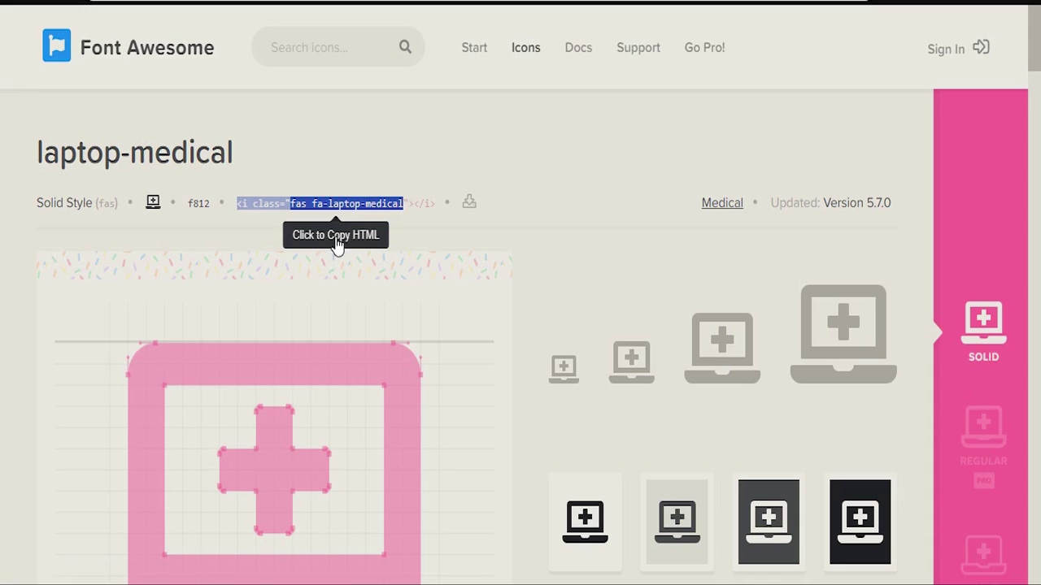
left_click(339, 237)
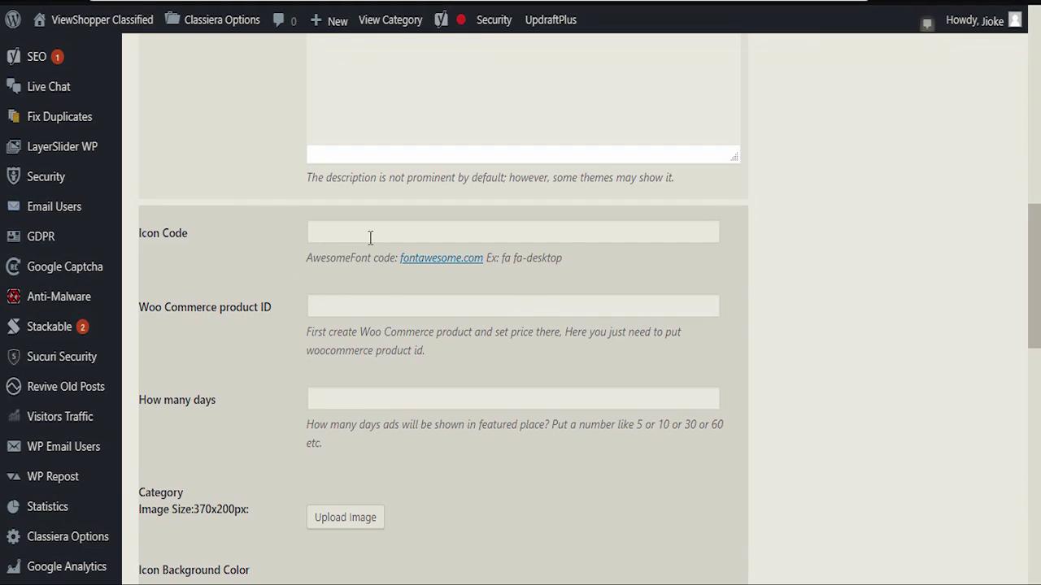
Step: Paste the laptop-medical snippet into Icon Code and trim it to 'fas fa-laptop-medical'
scroll(407, 227, "up", 5)
scroll(445, 216, "up", 4)
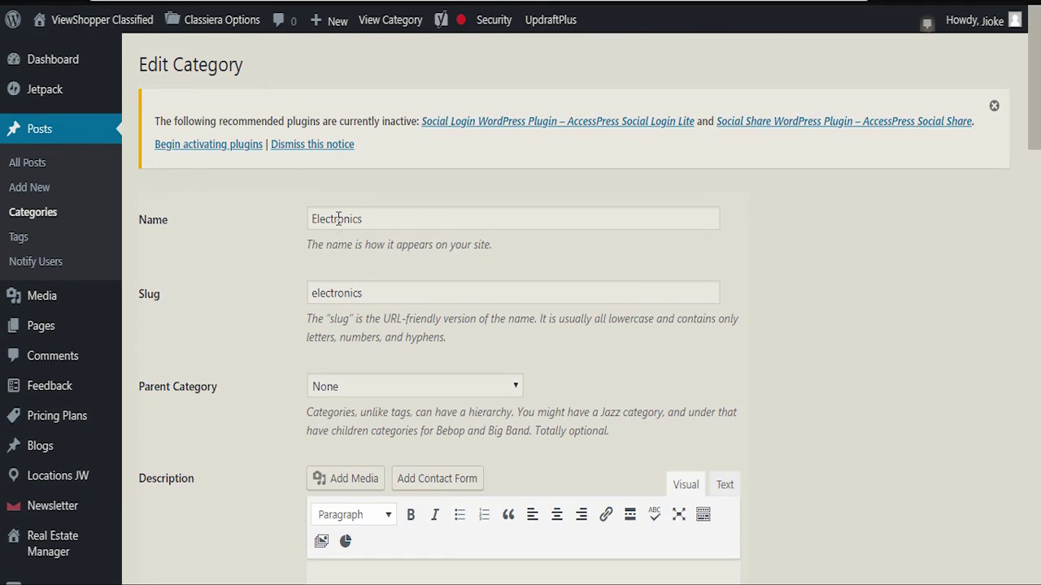
scroll(372, 414, "down", 6)
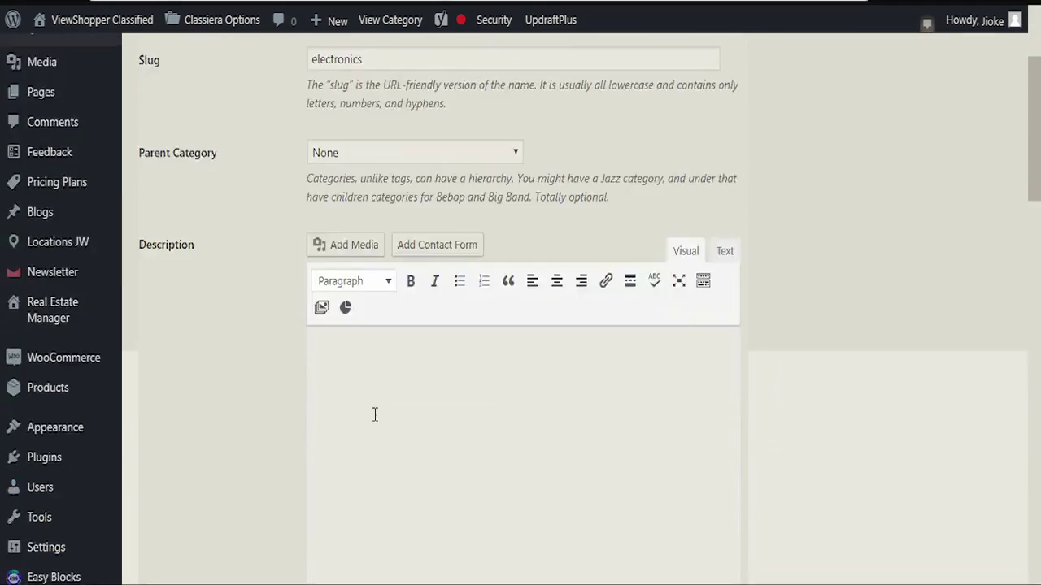
scroll(361, 395, "down", 5)
left_click(349, 145)
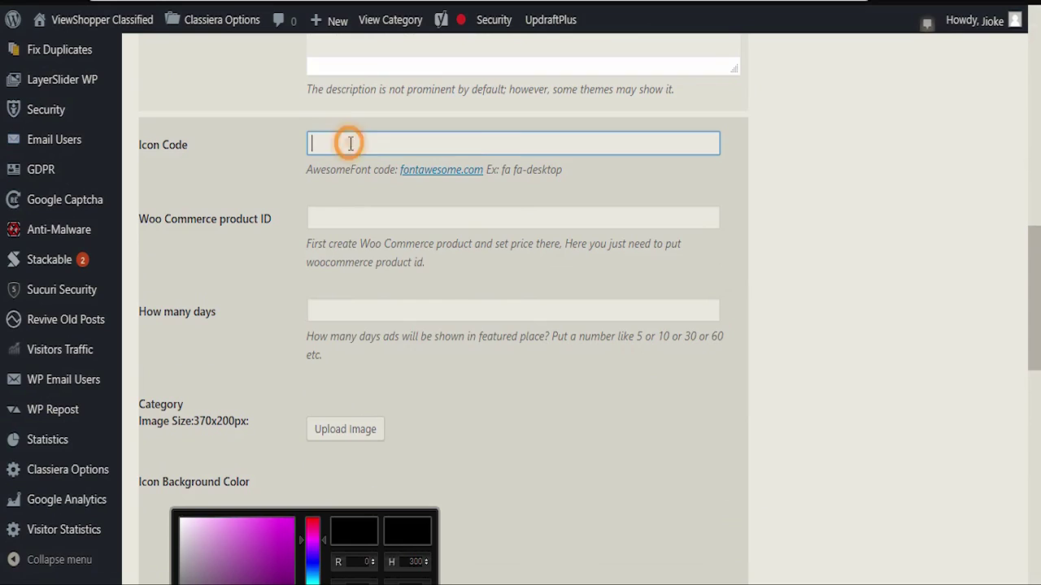
right_click(350, 146)
left_click(385, 281)
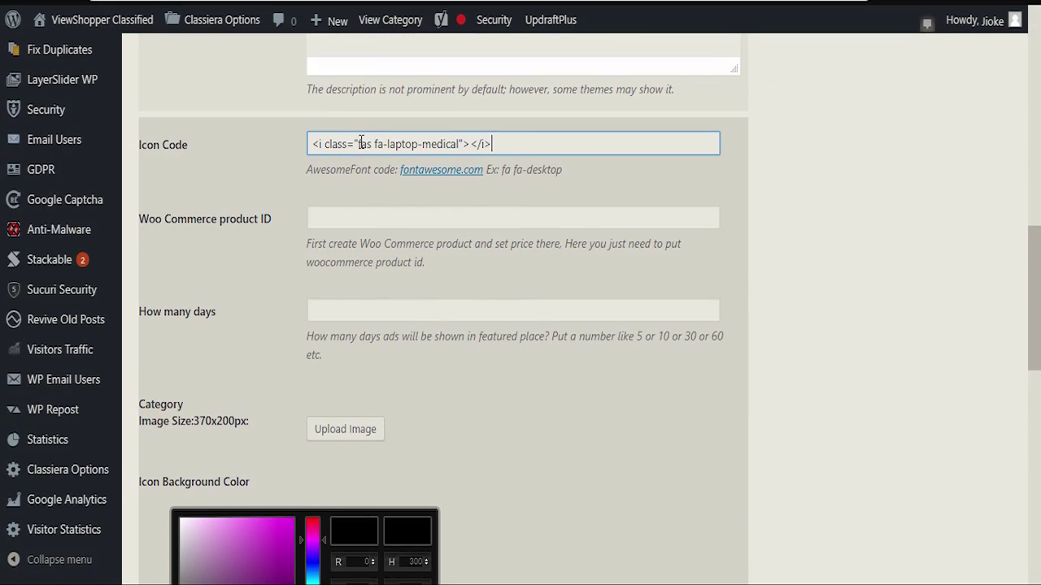
left_click_drag(358, 144, 310, 144)
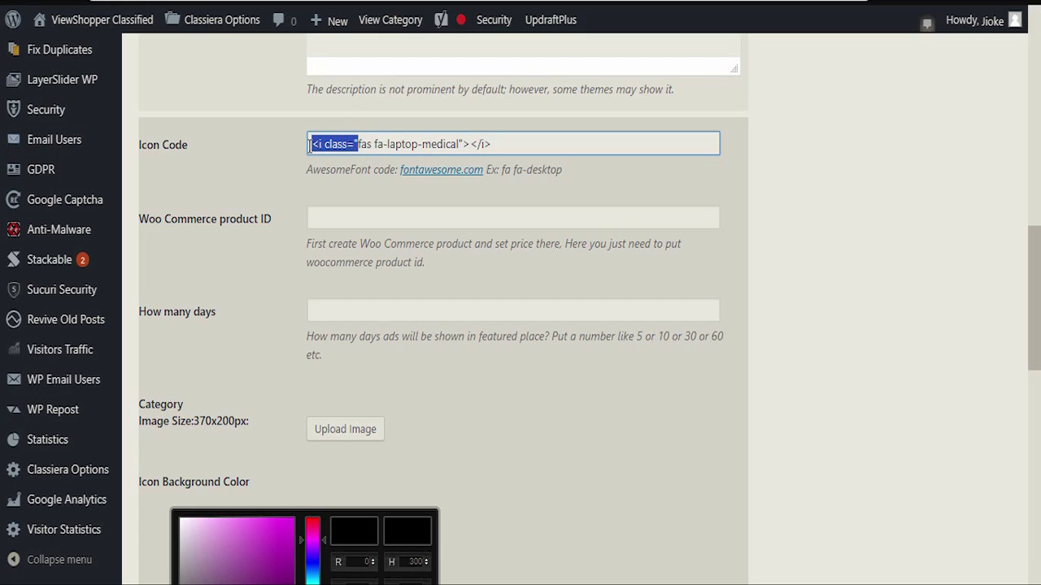
key("BackSpace")
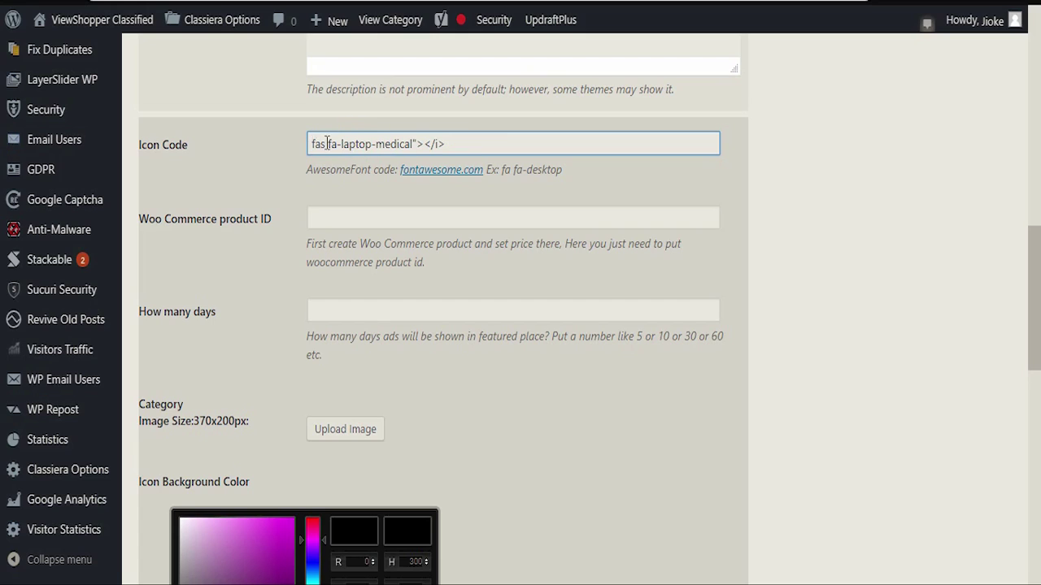
left_click_drag(413, 143, 476, 144)
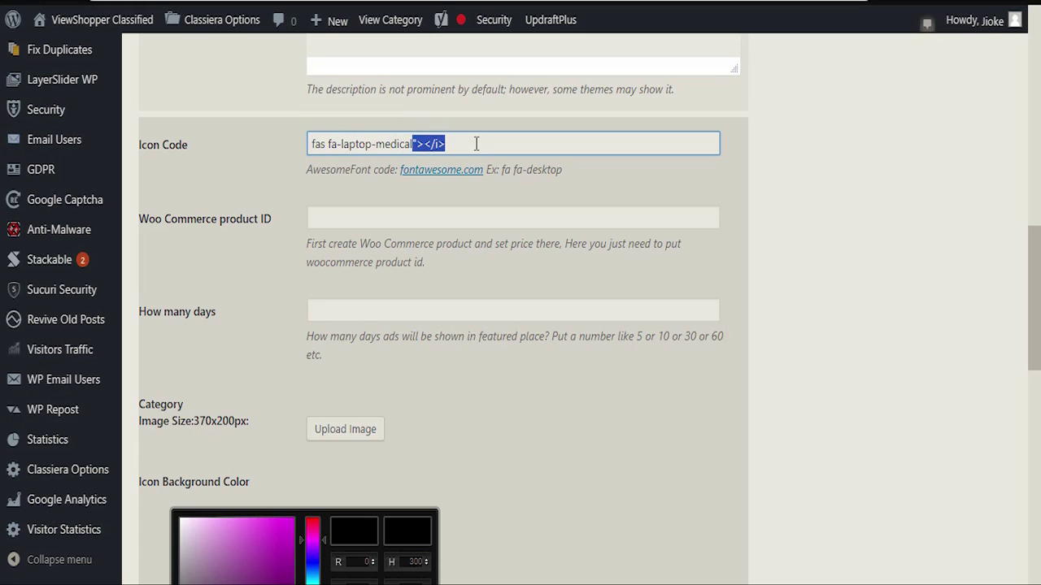
key("BackSpace")
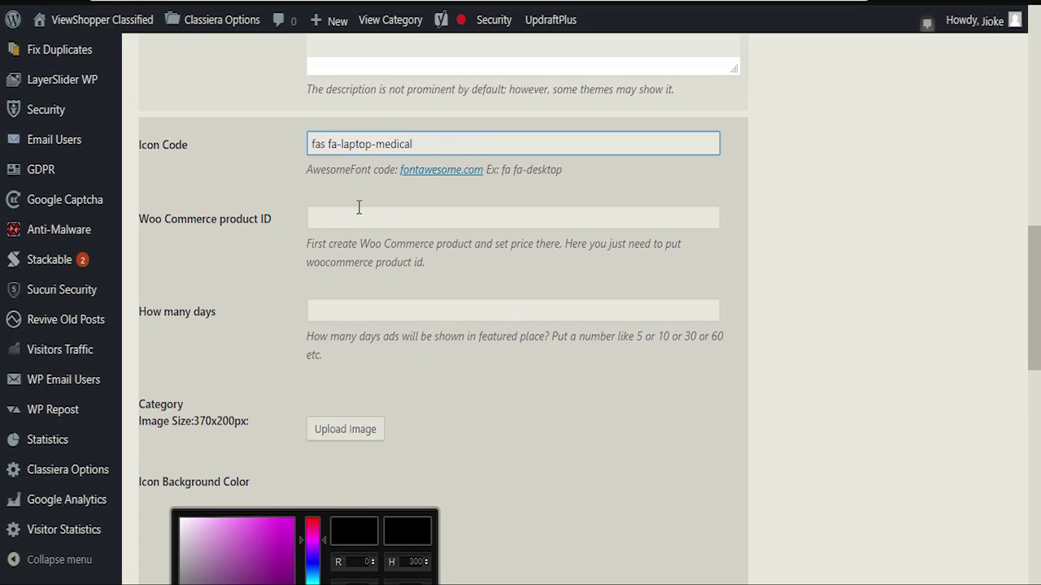
Step: Save the Electronics category with Update
scroll(320, 366, "down", 8)
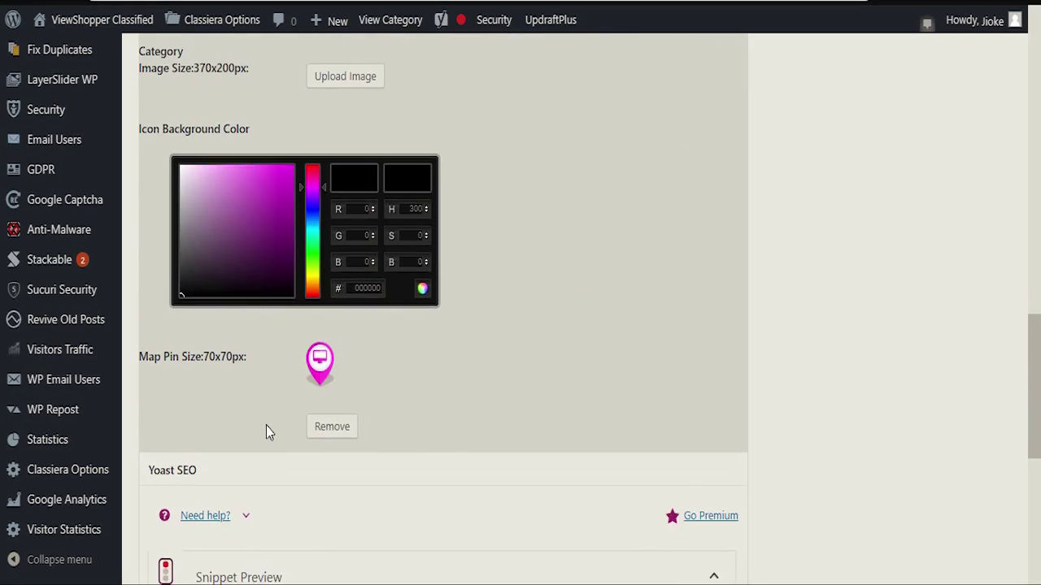
scroll(219, 504, "down", 3)
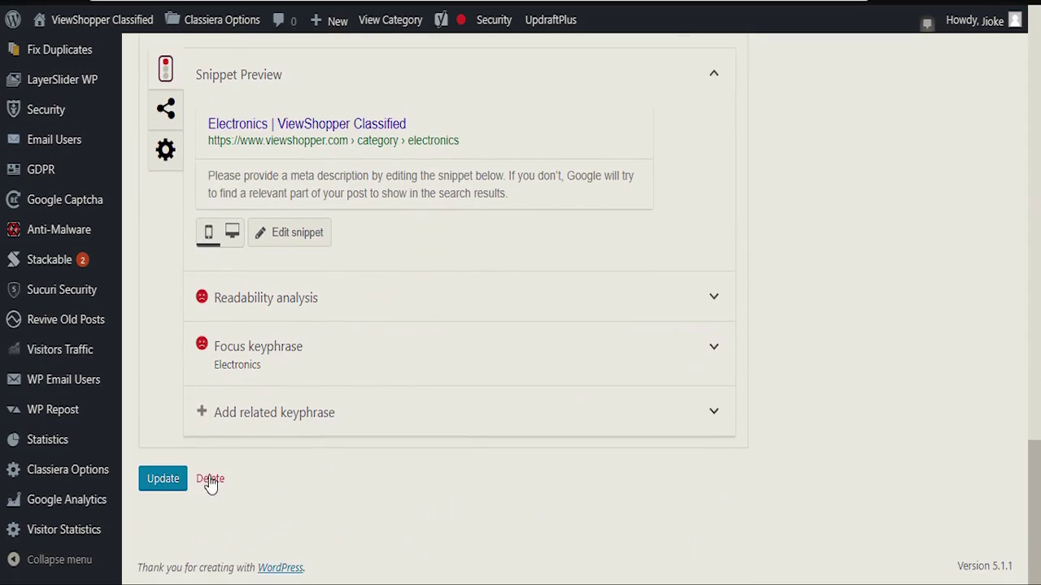
left_click(165, 483)
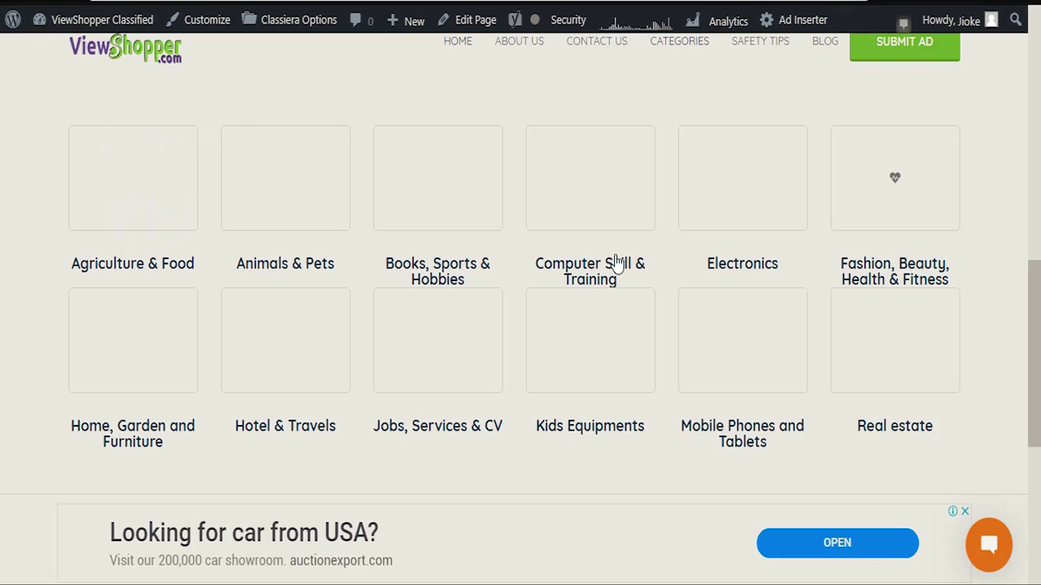
Step: Reload the live site and check the Electronics tile's new laptop icon
right_click(265, 87)
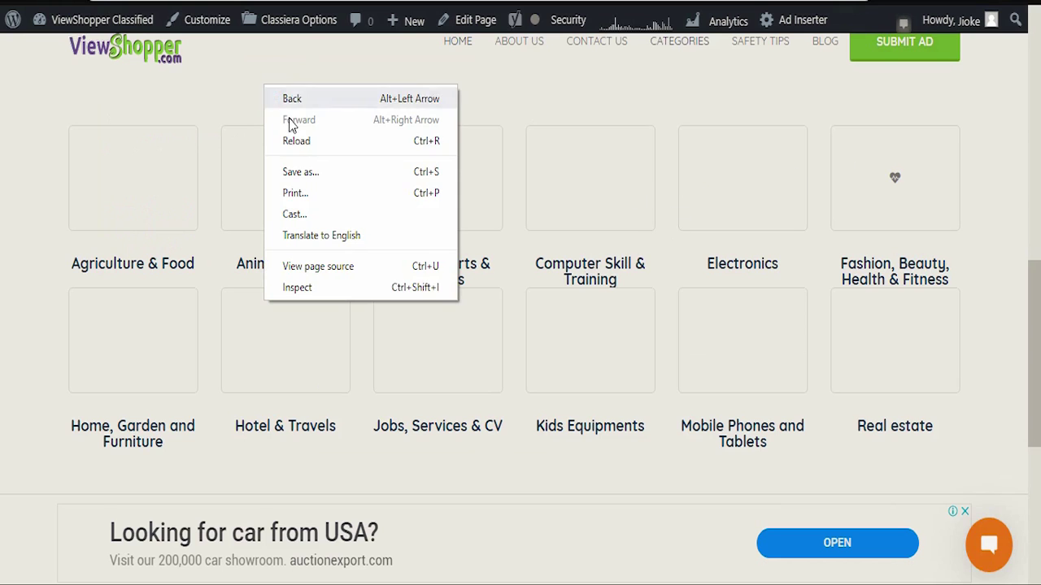
left_click(277, 144)
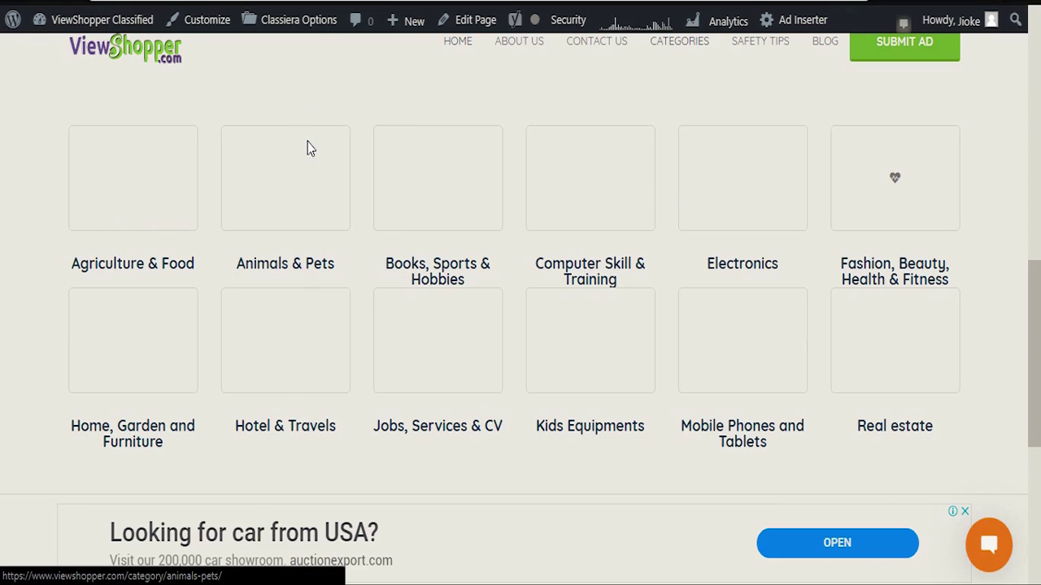
scroll(743, 380, "down", 1)
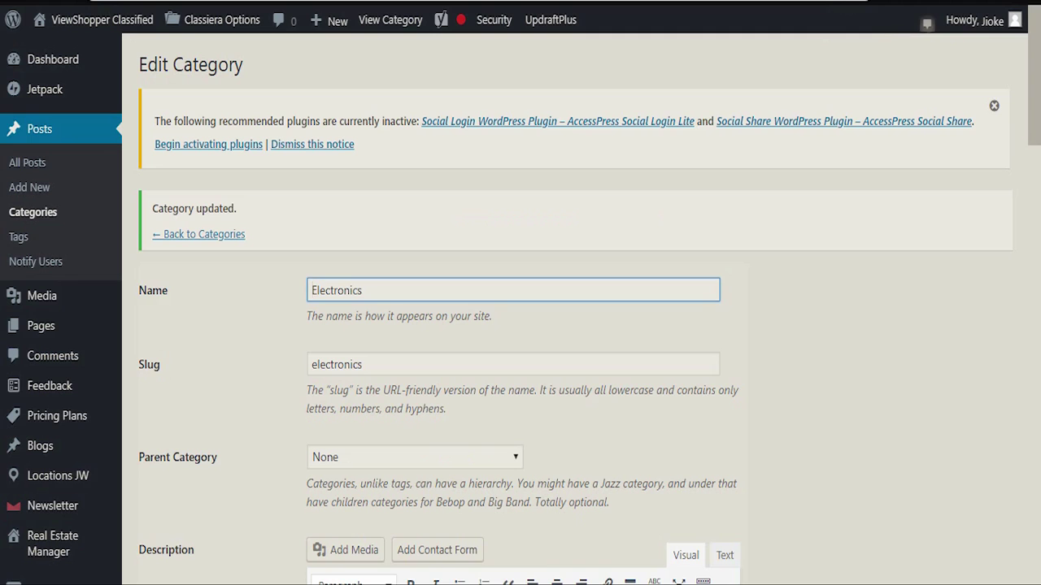
Step: Locate Classiera Options in the admin sidebar to reach the Layout Utilities settings
scroll(217, 223, "down", 4)
scroll(217, 224, "down", 15)
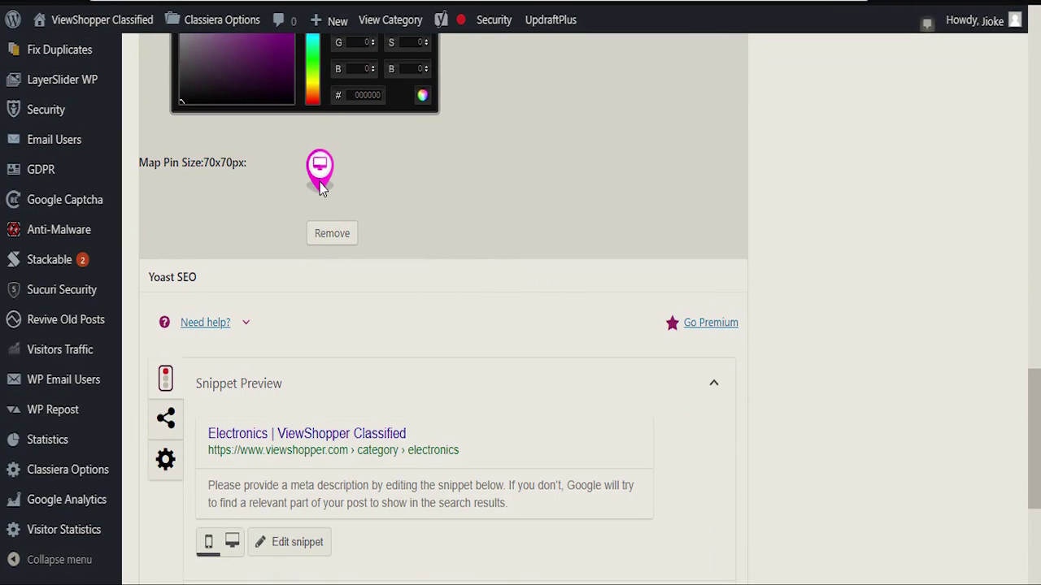
scroll(321, 186, "up", 4)
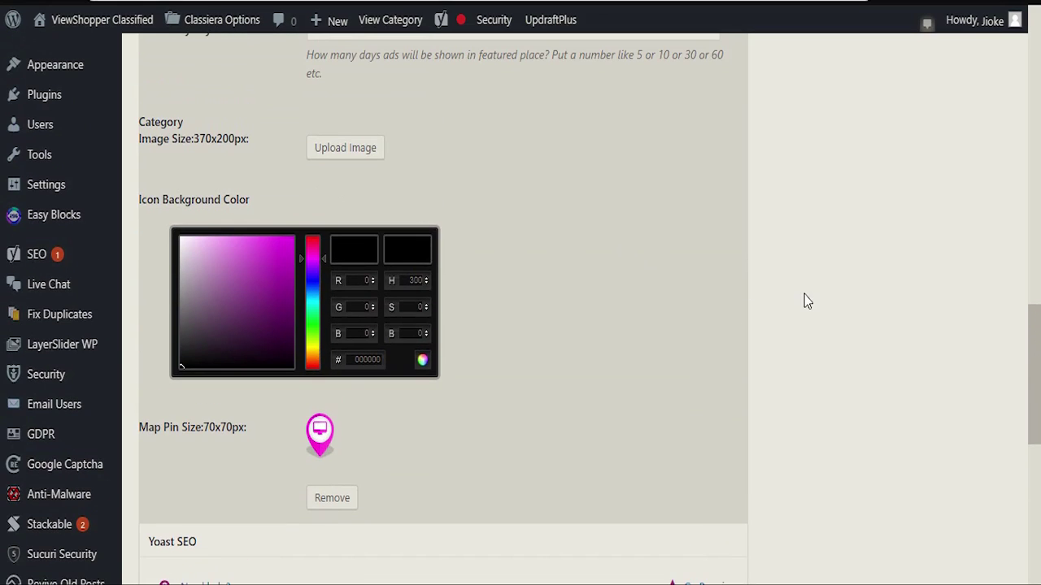
scroll(453, 251, "up", 3)
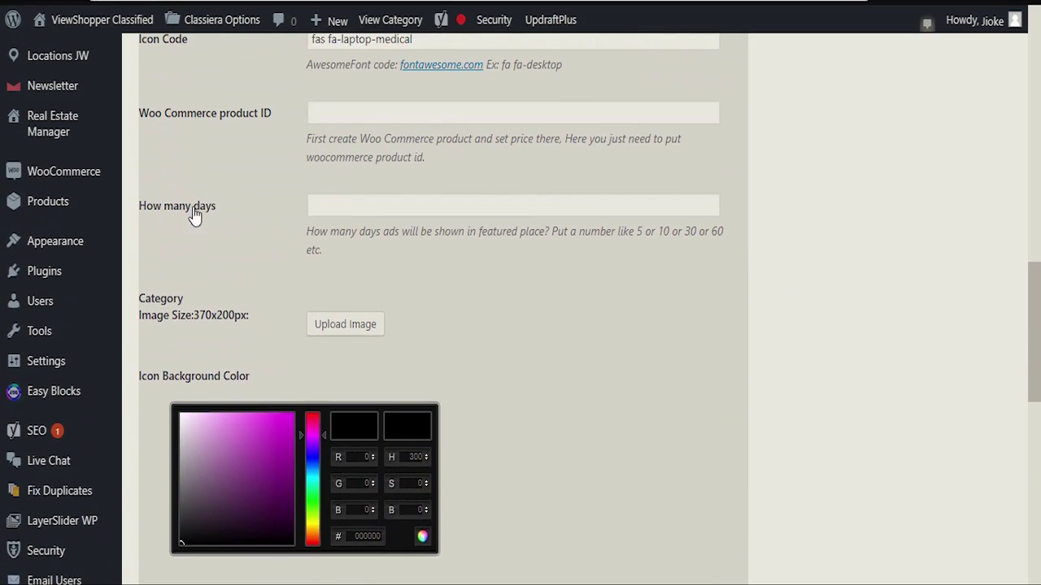
scroll(233, 182, "down", 10)
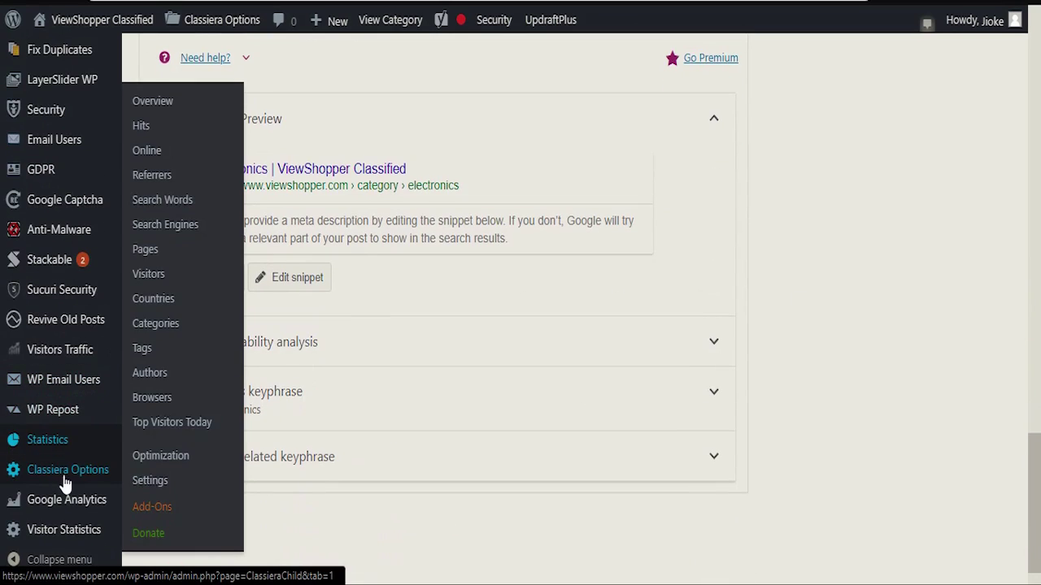
right_click(81, 473)
key("Escape")
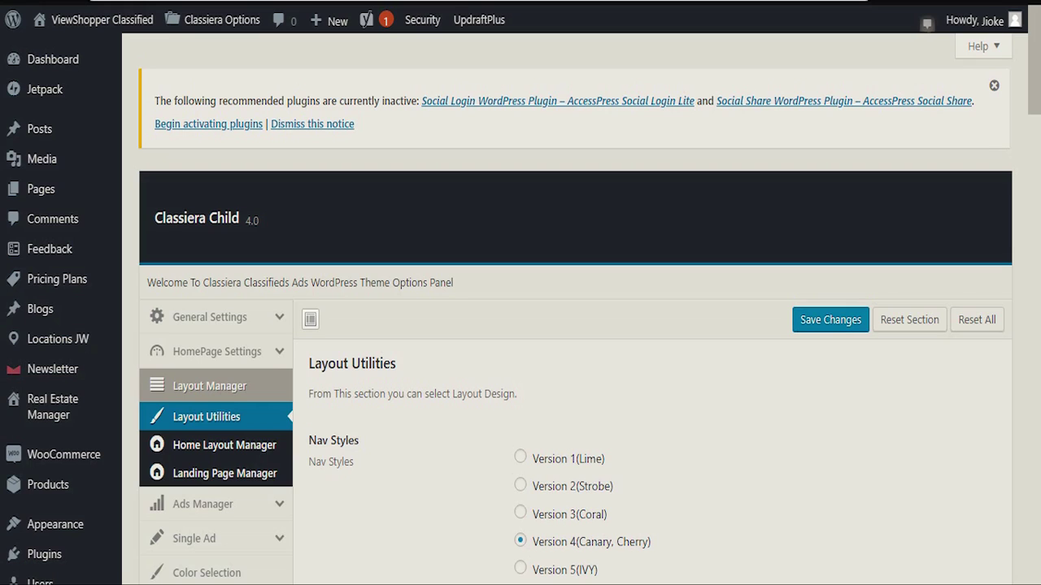
scroll(555, 265, "down", 12)
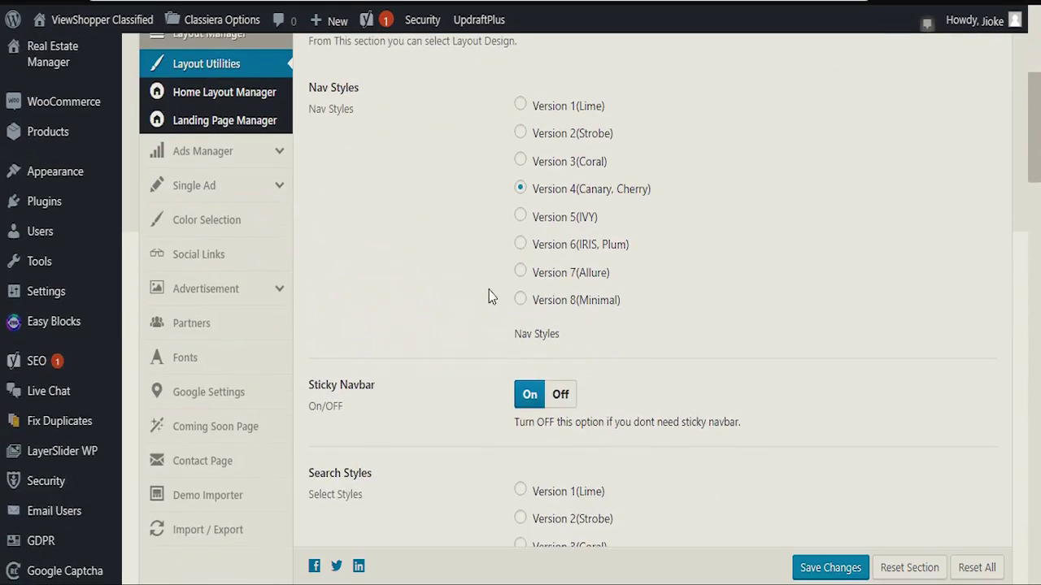
scroll(463, 294, "down", 9)
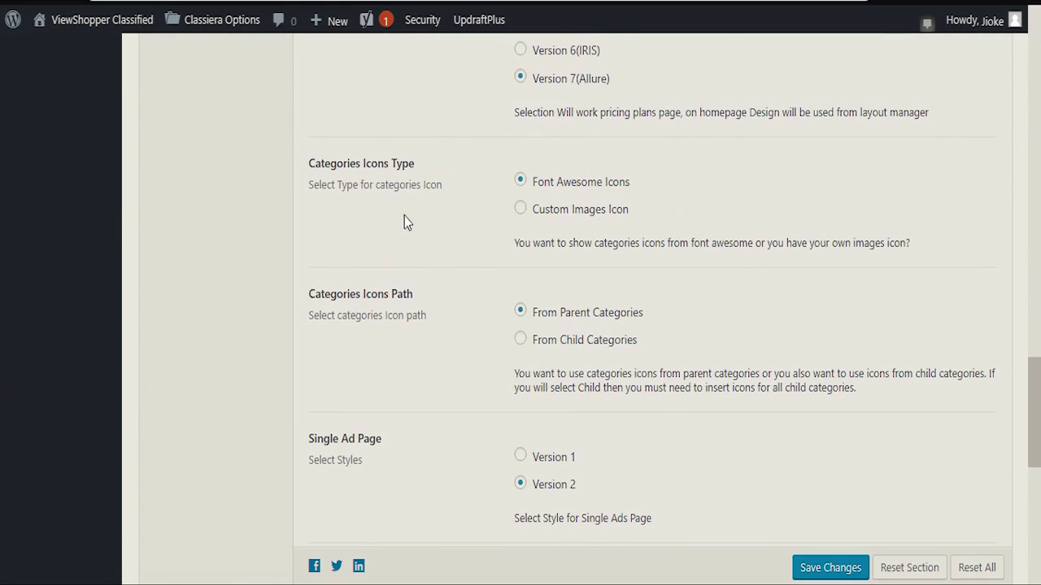
scroll(269, 181, "up", 15)
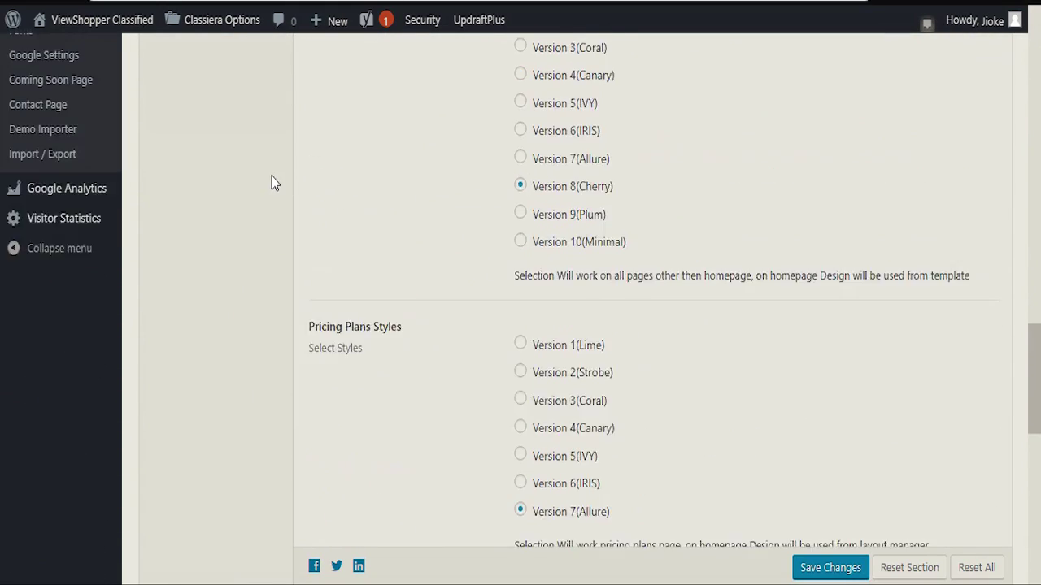
scroll(267, 190, "up", 10)
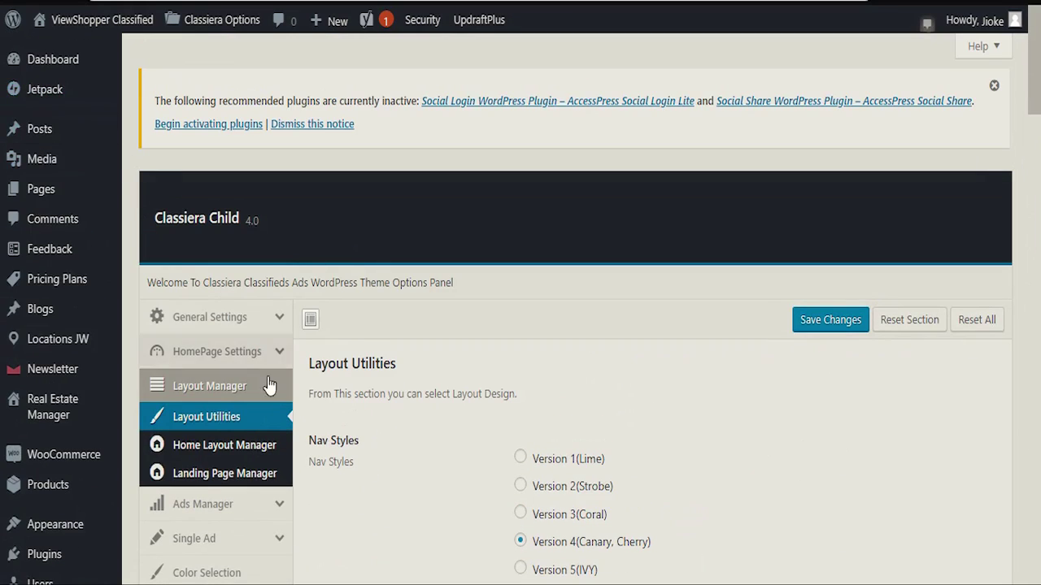
scroll(264, 407, "down", 5)
scroll(253, 452, "down", 4)
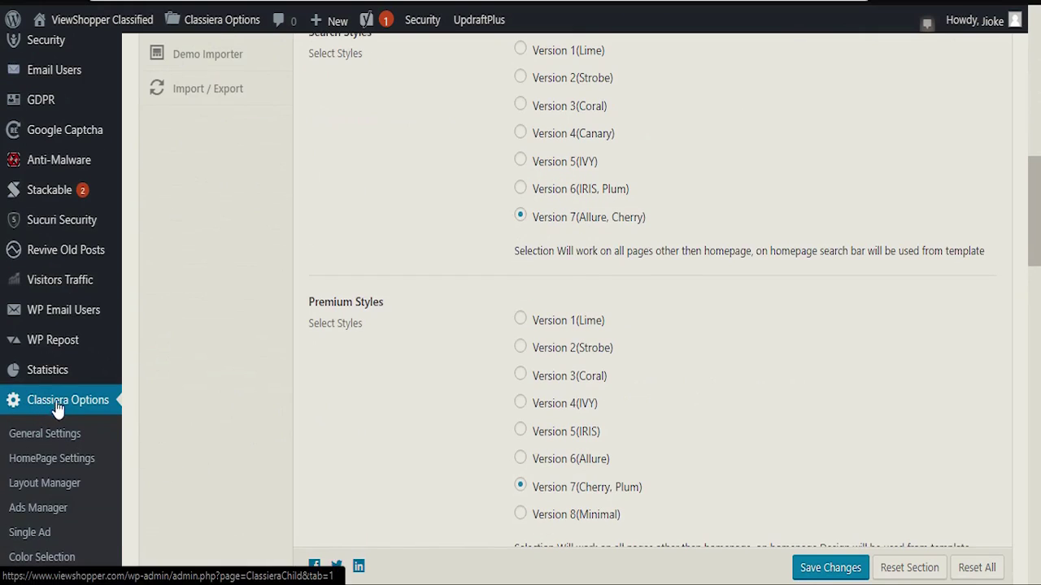
scroll(309, 341, "up", 6)
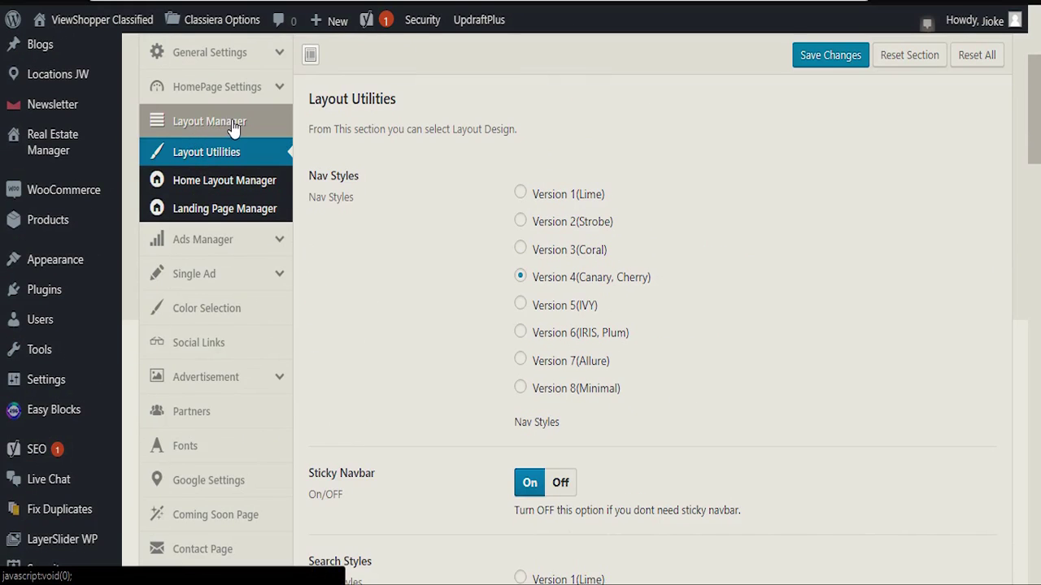
scroll(434, 246, "down", 5)
scroll(434, 246, "down", 15)
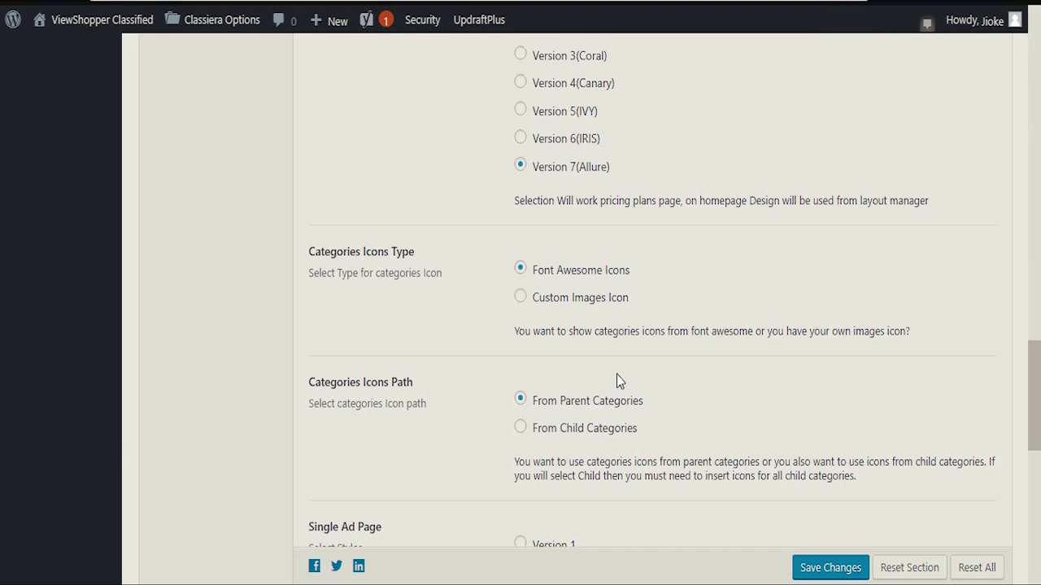
Step: Save Categories Icons Type as Custom Images Icon and return to the Electronics category editor
left_click(520, 298)
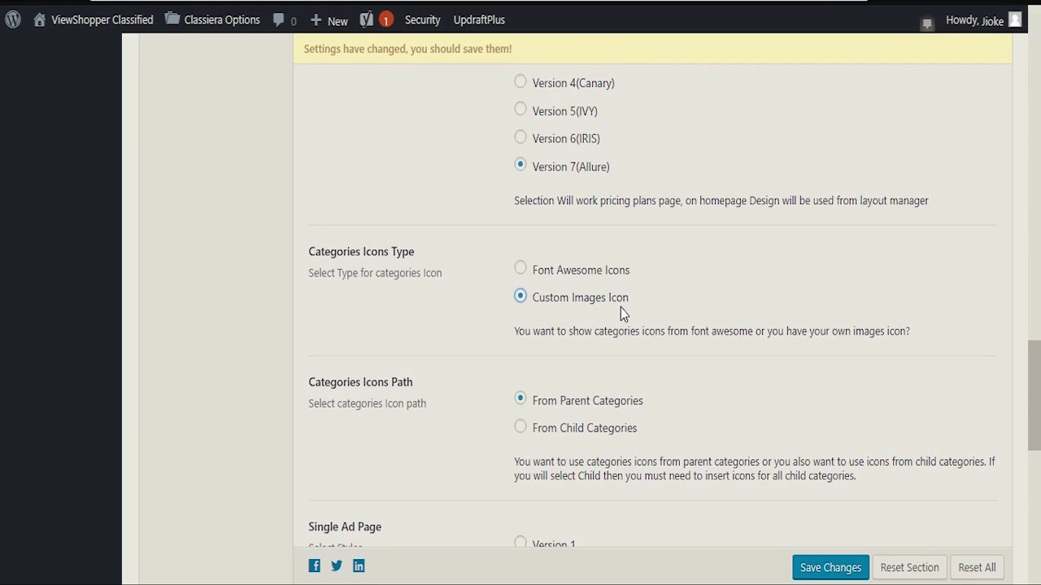
left_click(805, 572)
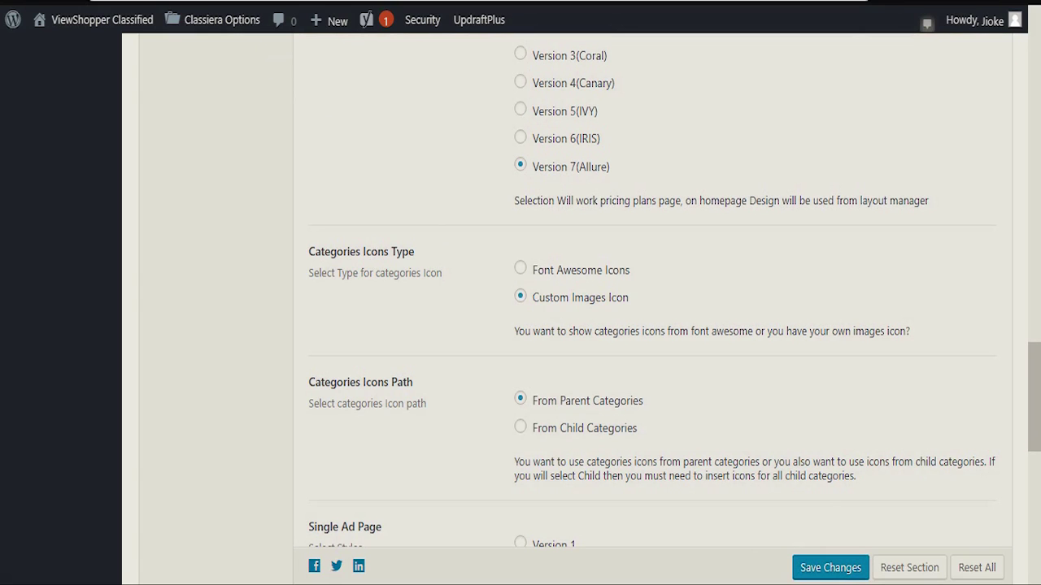
left_click(215, 19)
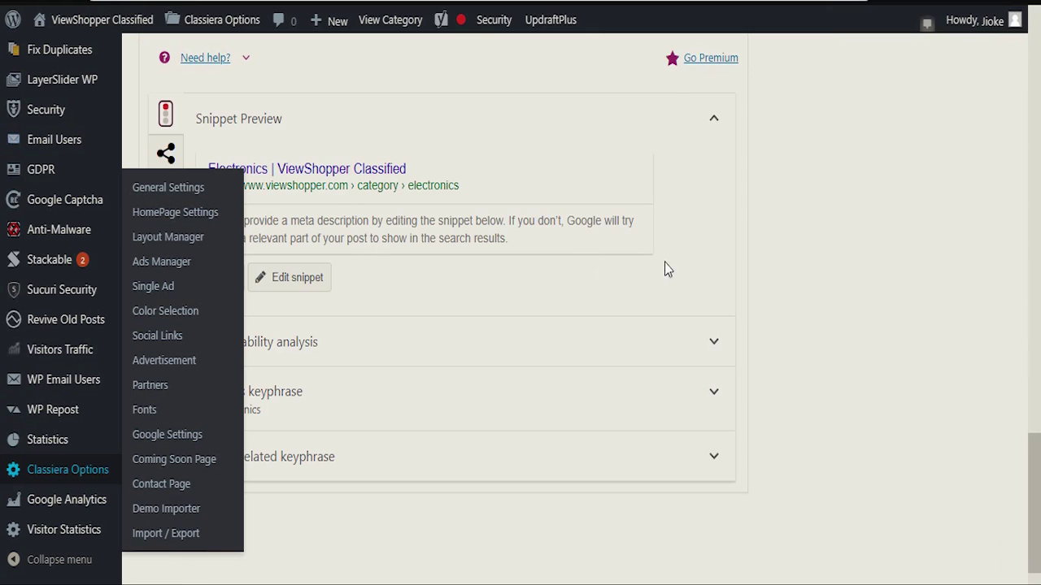
scroll(697, 277, "up", 5)
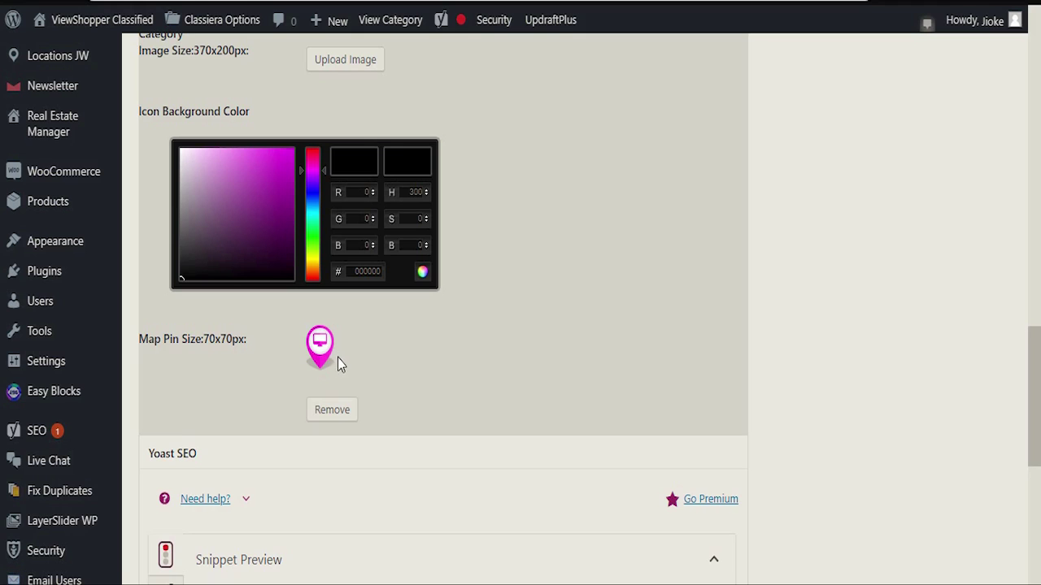
Step: Reload the live site to see the custom image icon on every category tile
scroll(330, 357, "up", 5)
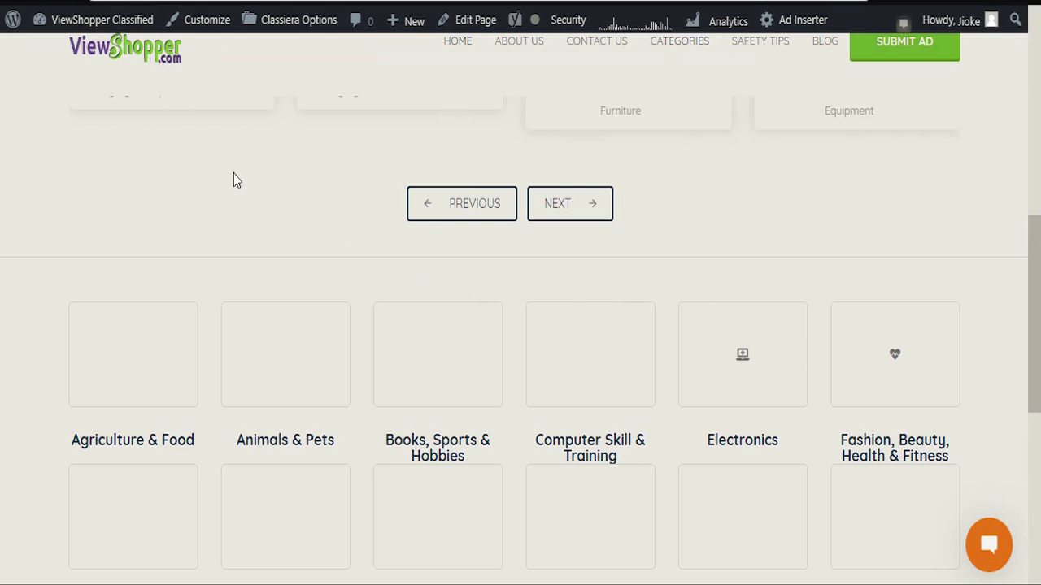
right_click(233, 172)
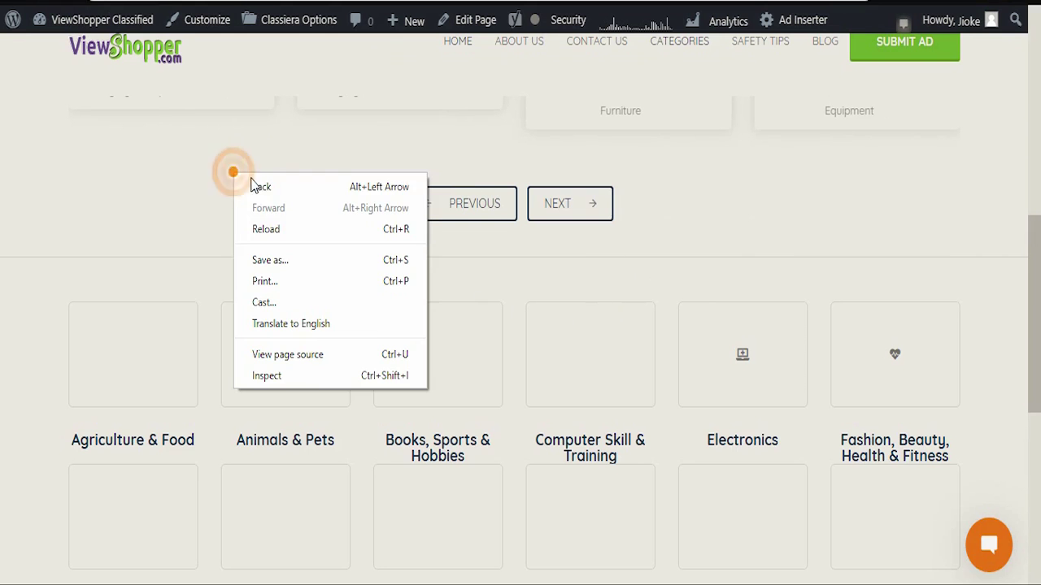
left_click(274, 231)
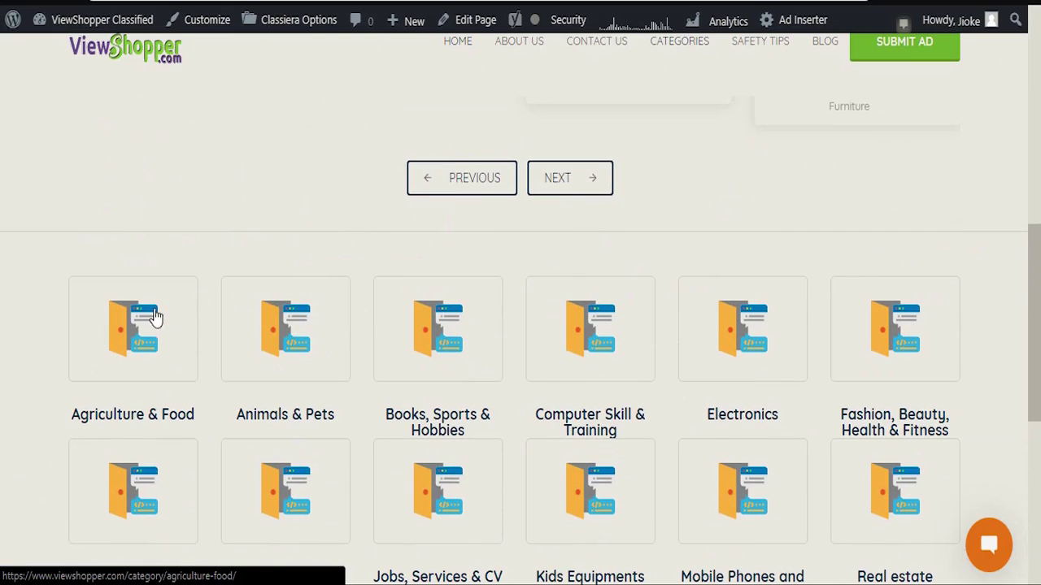
scroll(839, 312, "down", 1)
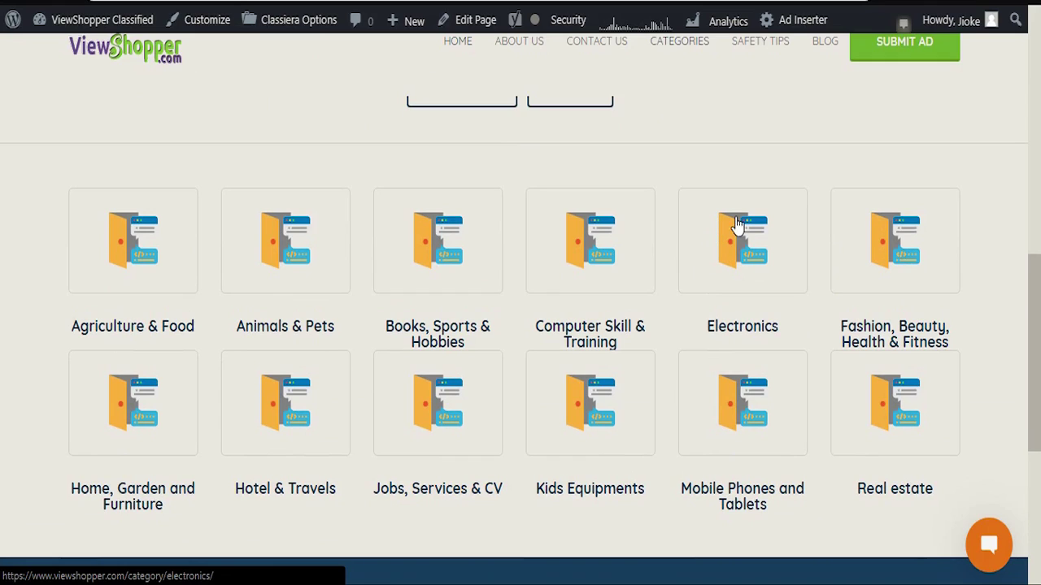
Step: Go back to Classiera's Layout Utilities, where Categories Icons Type is still Custom Images Icon
left_click(768, 23)
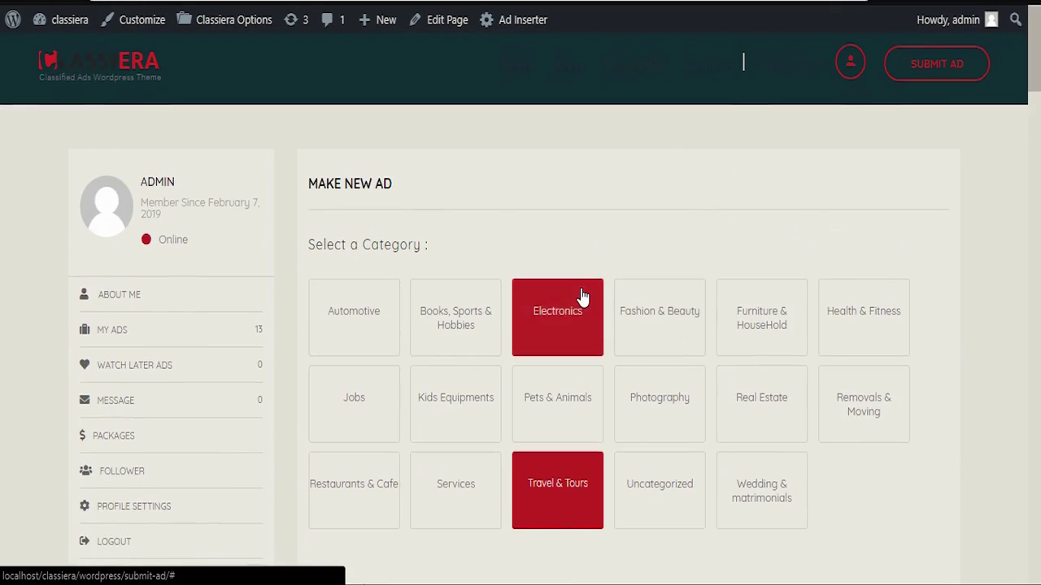
scroll(591, 290, "down", 3)
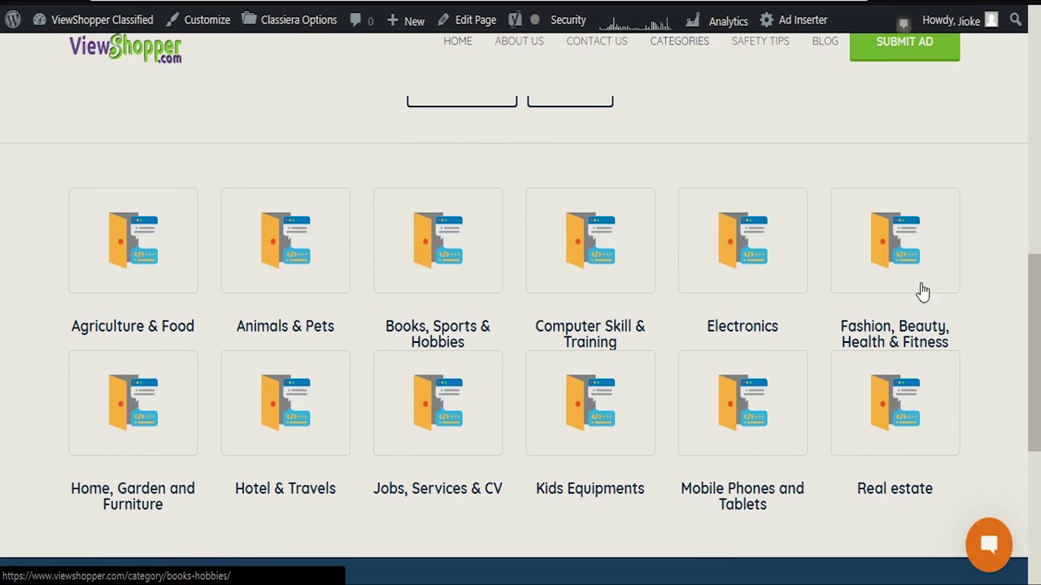
scroll(433, 254, "down", 1)
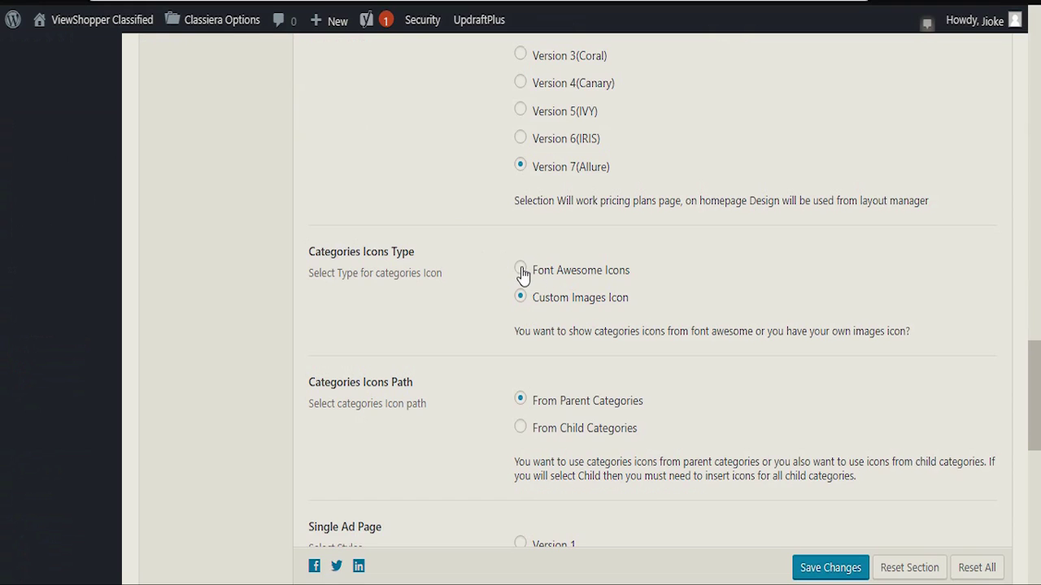
Step: Save Categories Icons Type as Font Awesome Icons and reload the live site
left_click(520, 271)
left_click(811, 570)
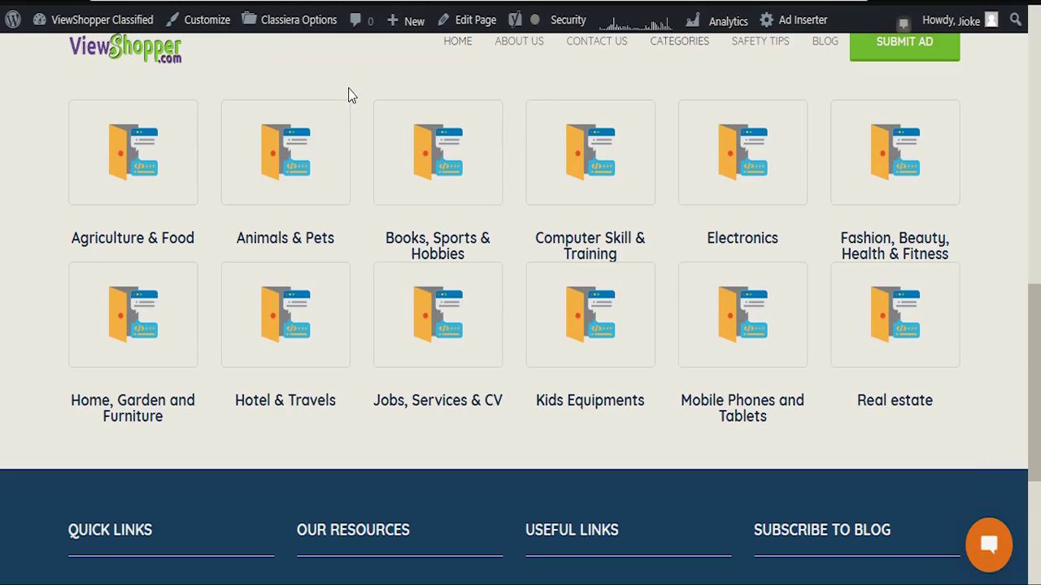
right_click(349, 91)
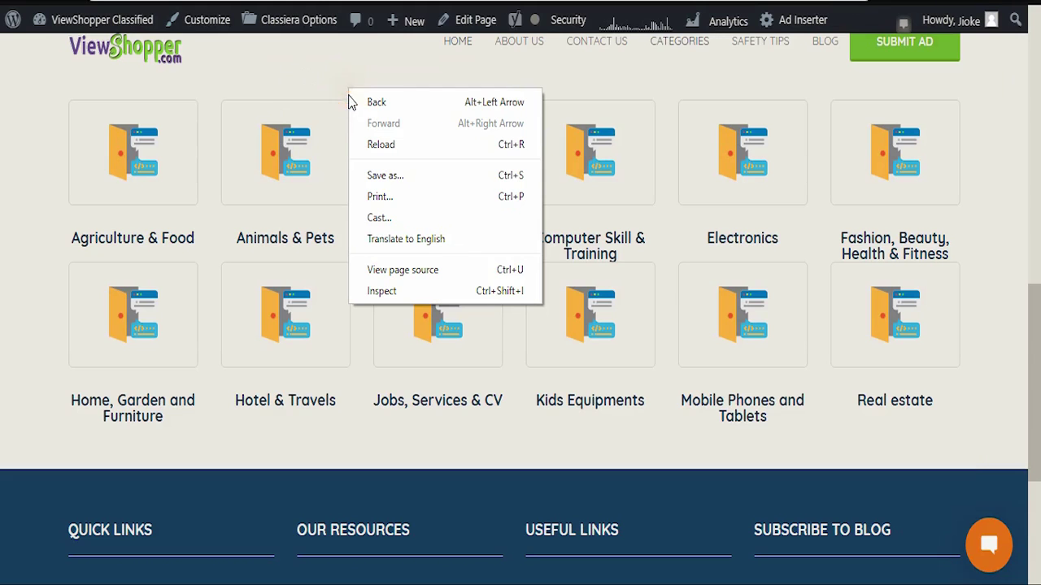
left_click(374, 144)
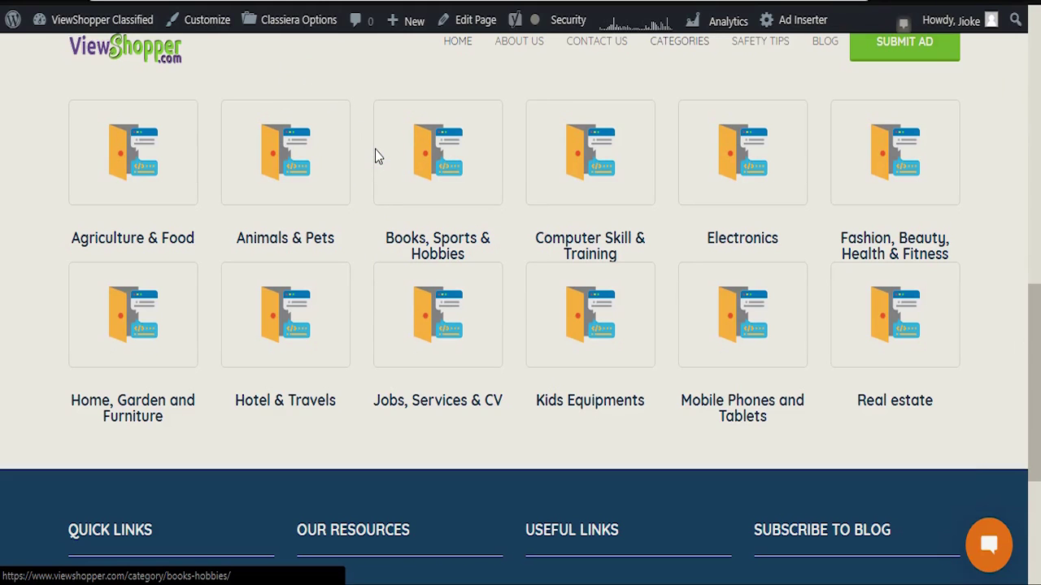